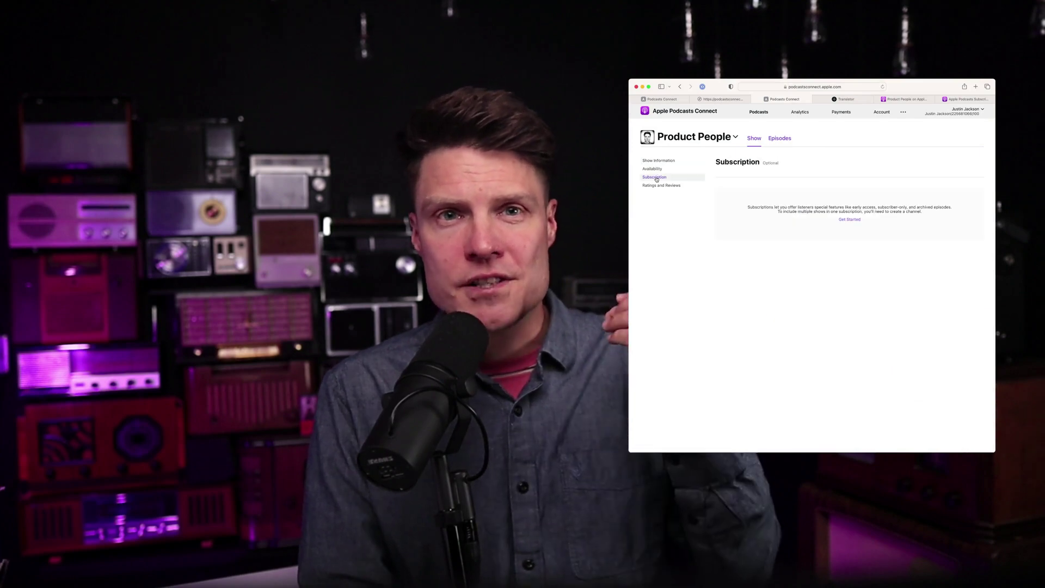
Start a subscription via Get Started to reach the Apple Podcasts Subscriptions overview.
{"action": "left_click", "coordinate": [846, 219]}
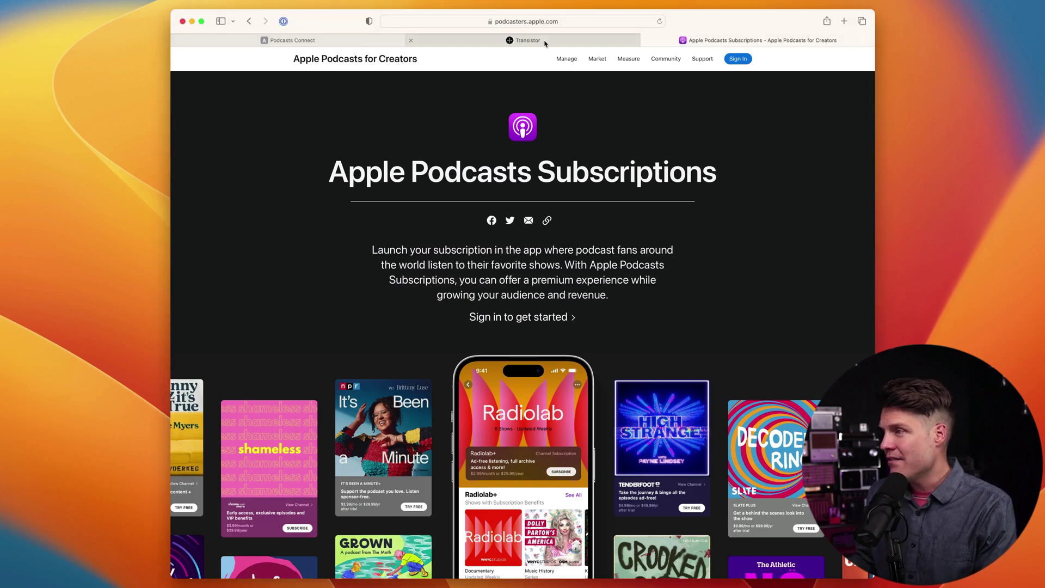
Go to Product People's Distribution page in Transistor and follow its Apple Podcasts listing link.
{"action": "left_click", "coordinate": [544, 41]}
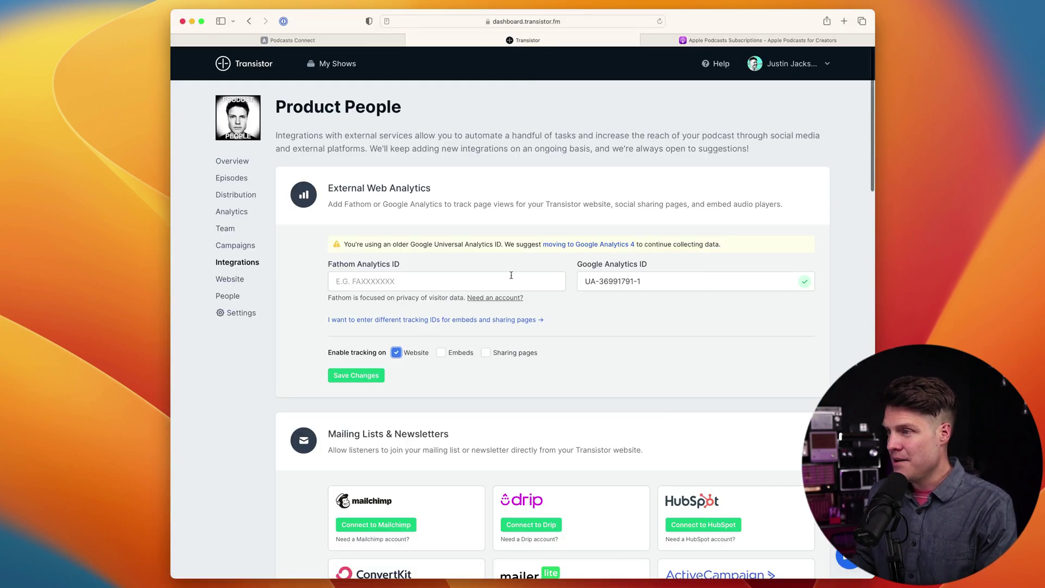
{"action": "left_click", "coordinate": [328, 64]}
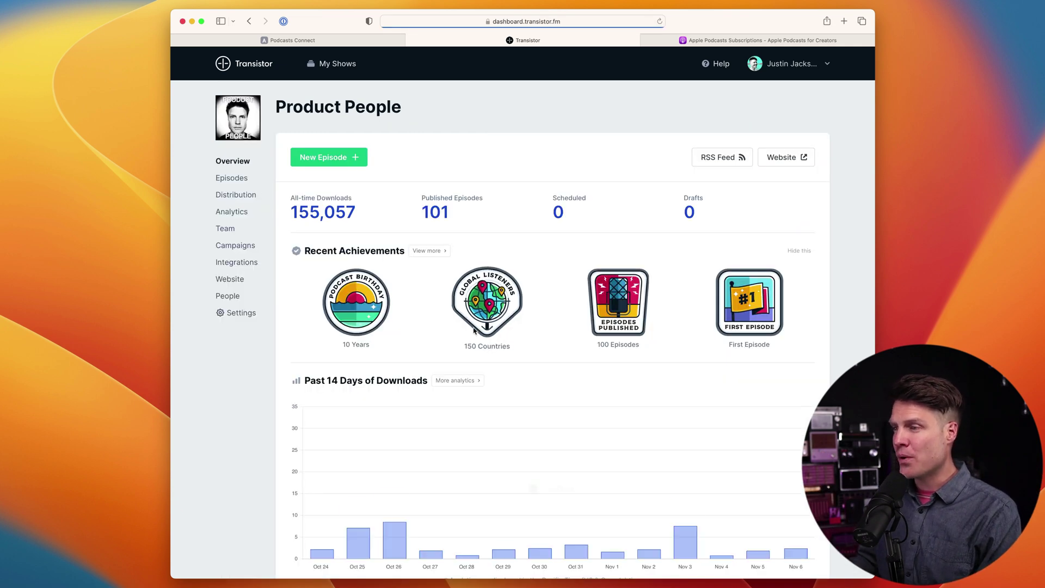
{"action": "left_click", "coordinate": [234, 195]}
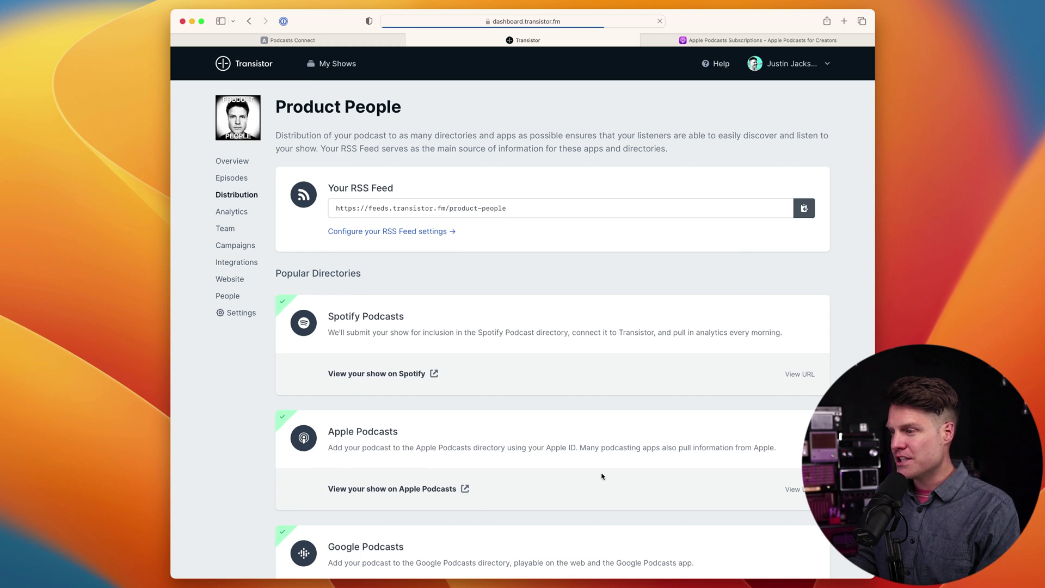
{"action": "scroll", "coordinate": [581, 469], "scroll_direction": "down", "scroll_amount": 5}
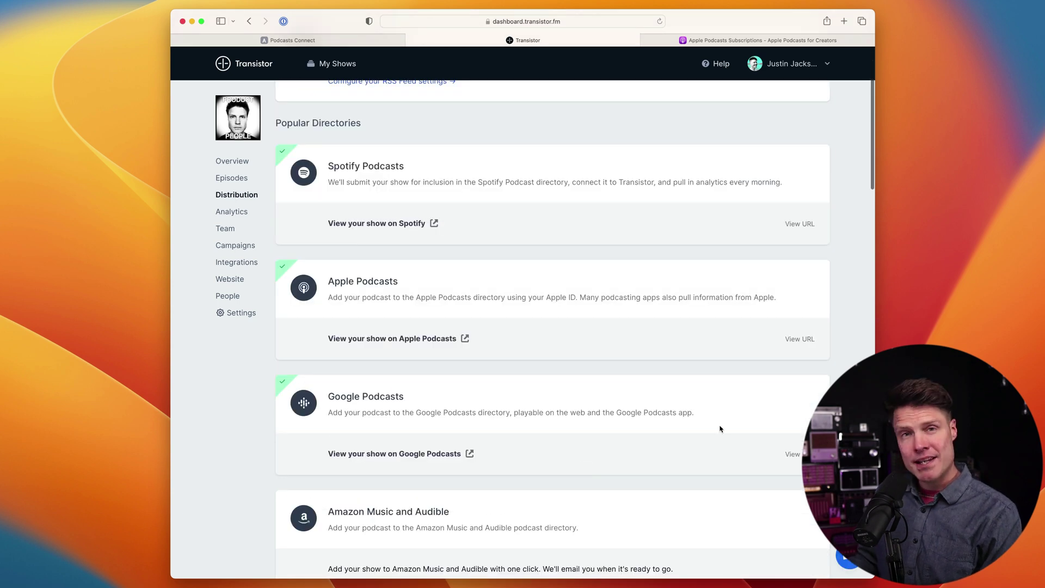
{"action": "scroll", "coordinate": [718, 441], "scroll_direction": "down", "scroll_amount": 2}
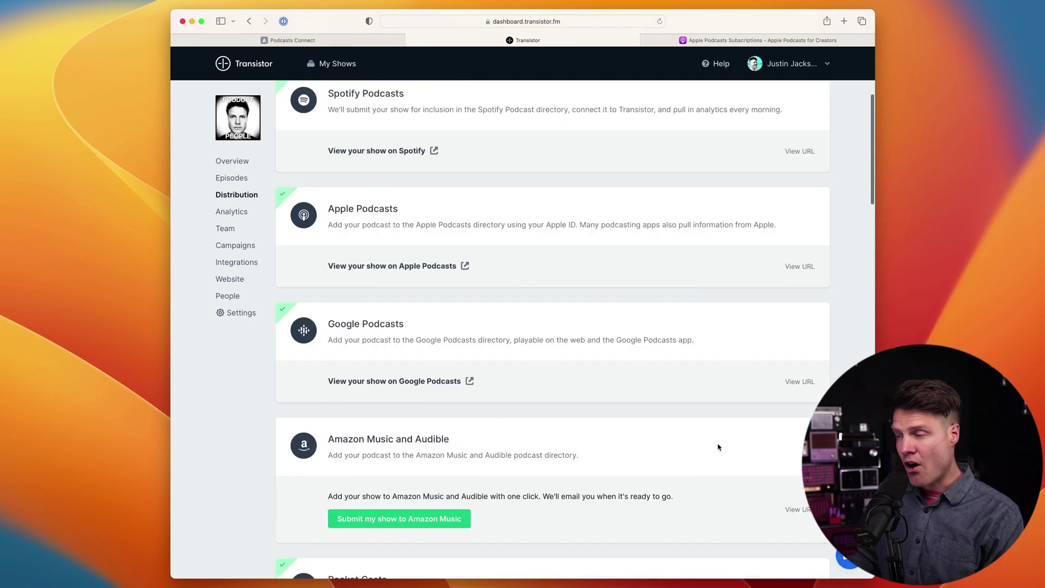
{"action": "left_click", "coordinate": [453, 268]}
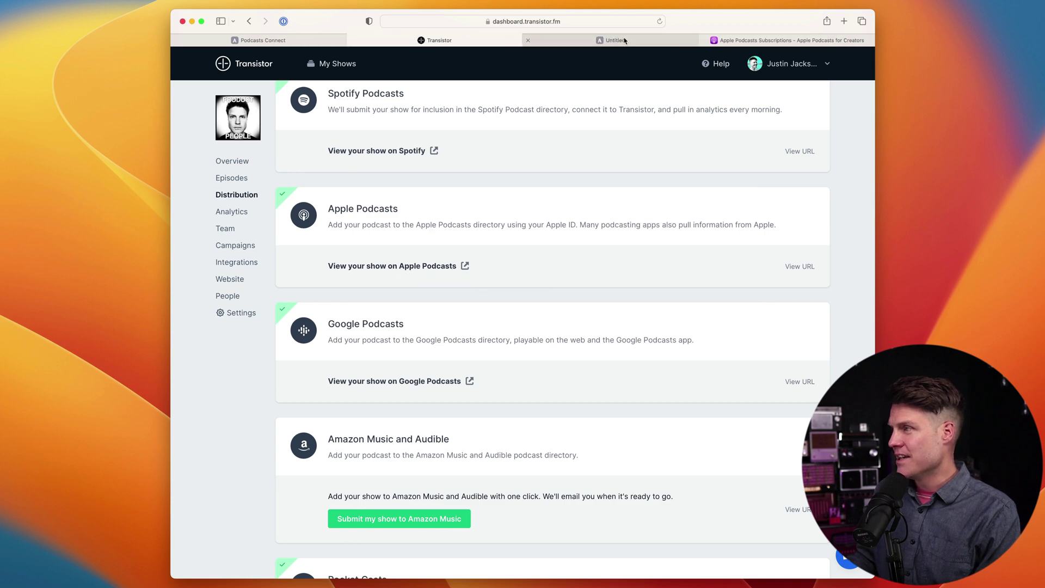
Check the Apple Podcasts listing, then open Product People's Subscription section in Podcasts Connect.
{"action": "left_click", "coordinate": [625, 40]}
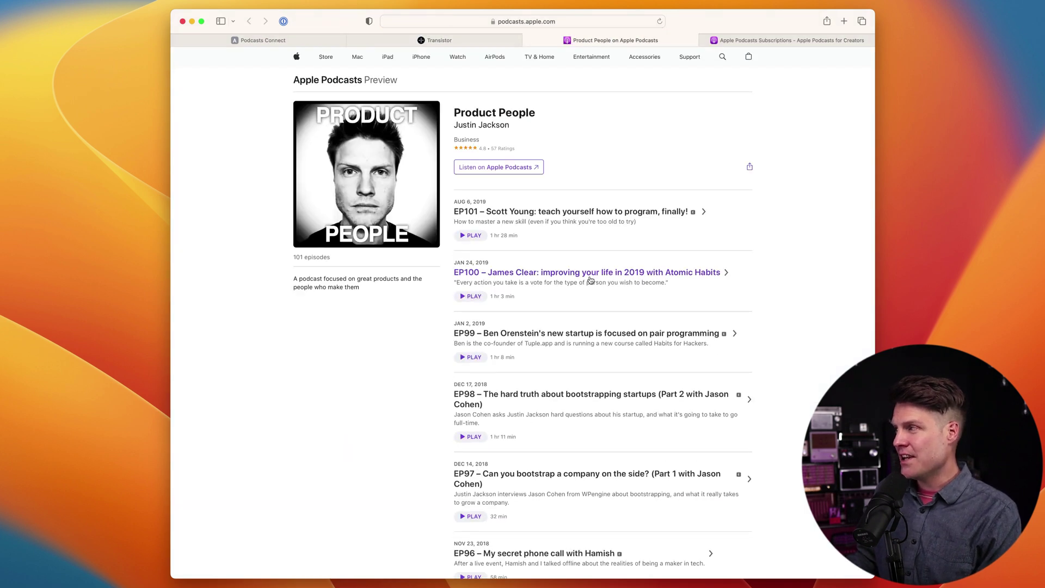
{"action": "left_click", "coordinate": [298, 41]}
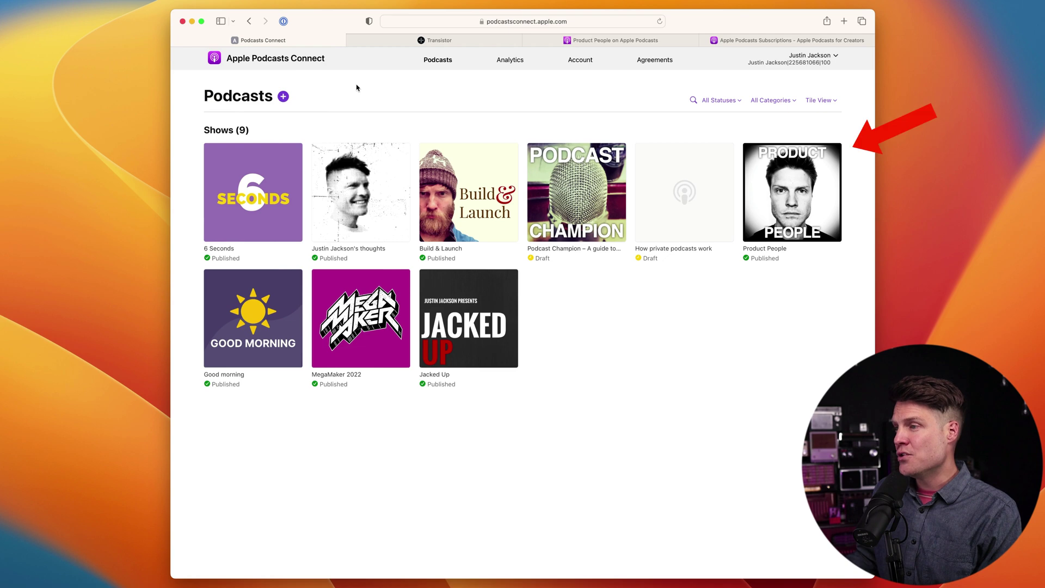
{"action": "left_click", "coordinate": [798, 191]}
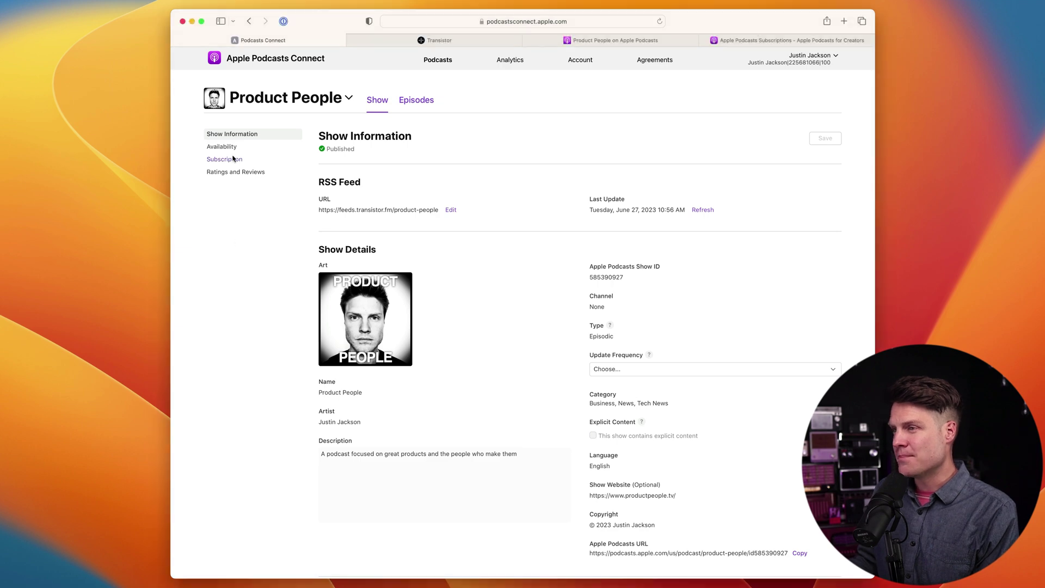
{"action": "left_click", "coordinate": [232, 160]}
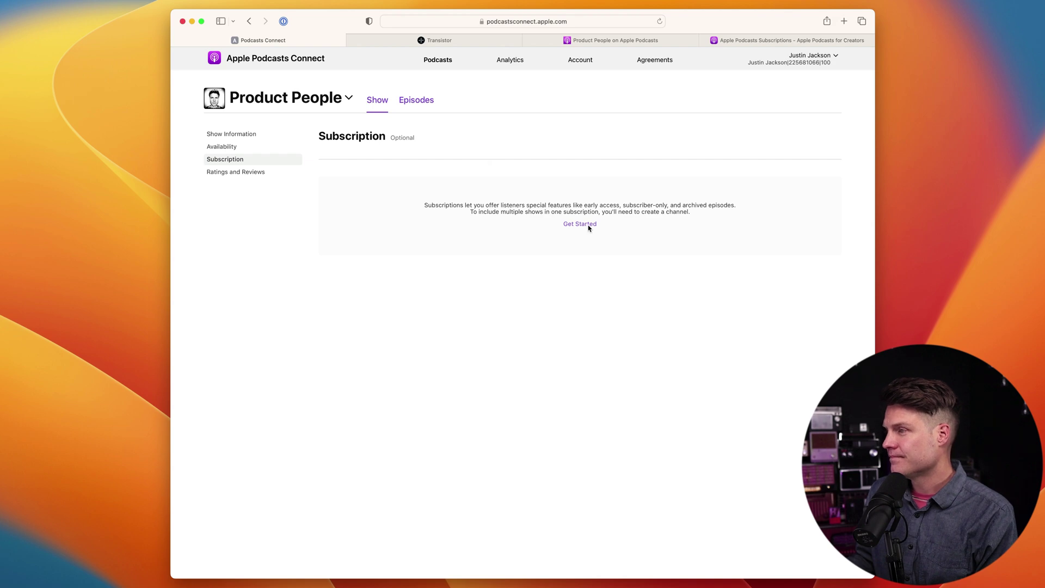
Sign up for the Apple Podcasters Program, confirming the $24.99 per year enrolment.
{"action": "left_click", "coordinate": [580, 223]}
{"action": "key", "text": "Return"}
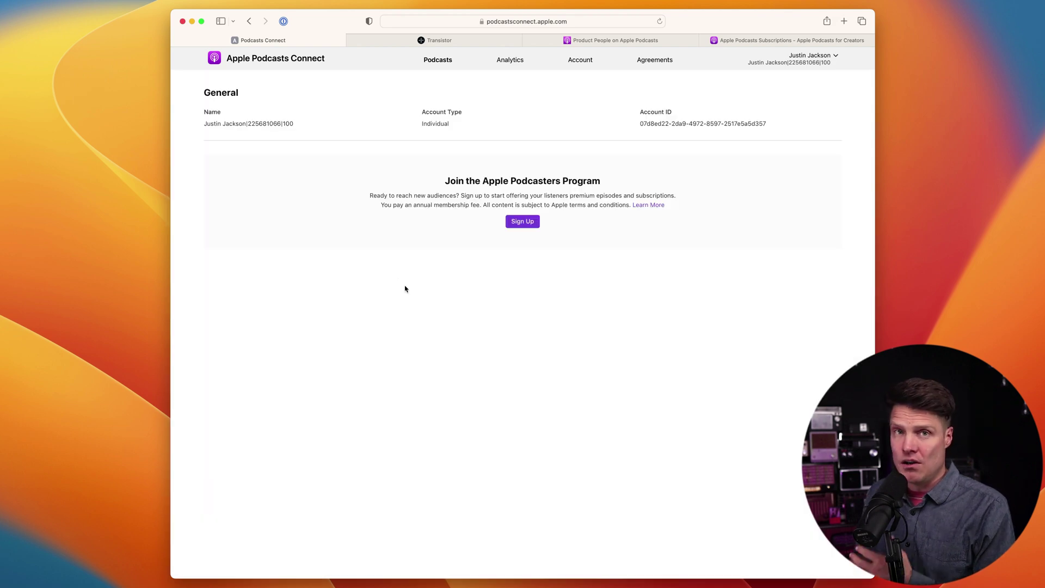
{"action": "left_click", "coordinate": [522, 221]}
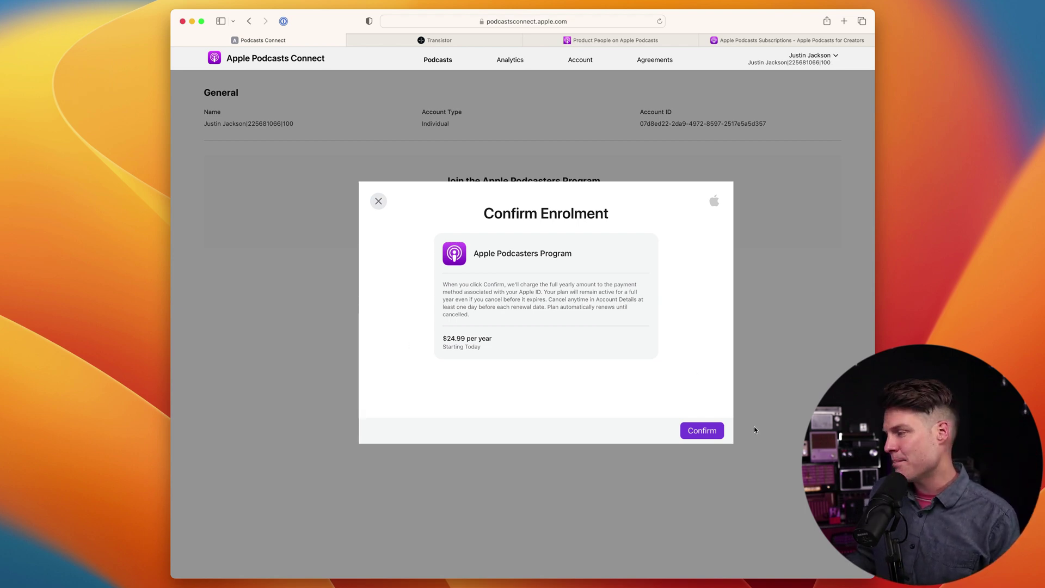
{"action": "left_click", "coordinate": [705, 431]}
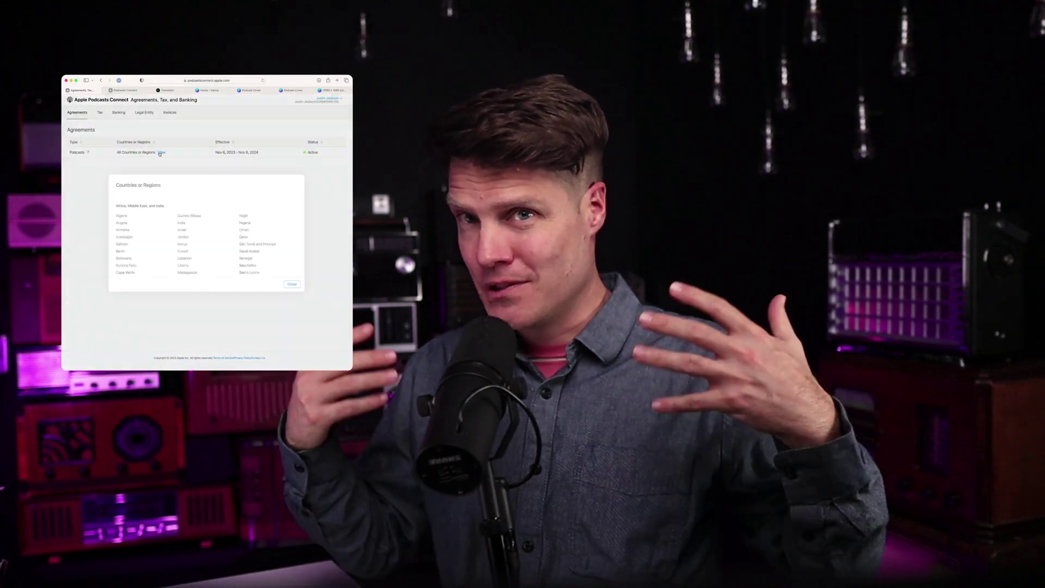
Scroll the Agreements page to review the Podcasts agreement's regions and Nov 6, 2023 – Nov 6, 2024 term.
{"action": "scroll", "coordinate": [206, 239], "scroll_direction": "down", "scroll_amount": 3}
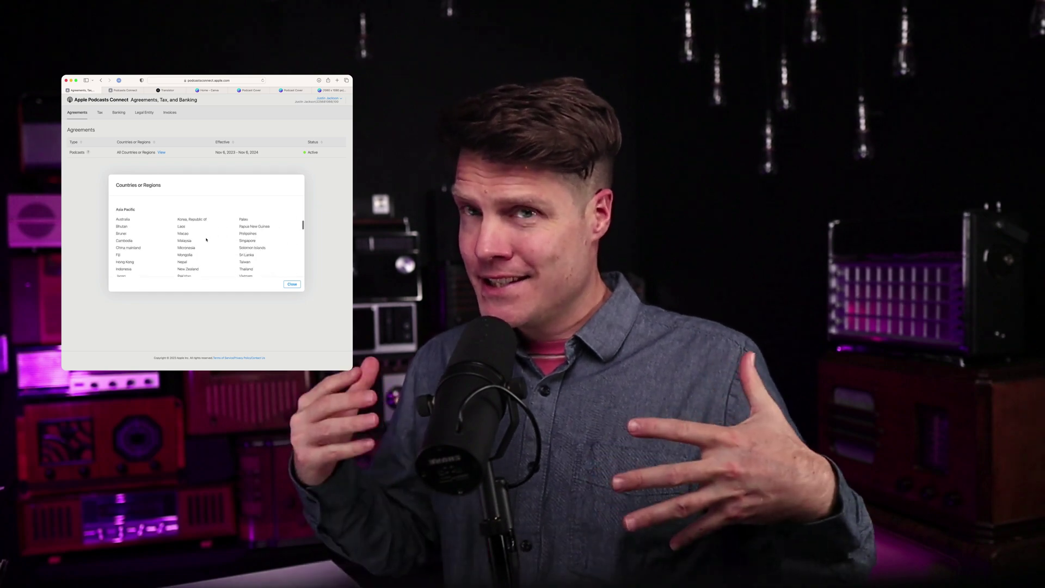
{"action": "scroll", "coordinate": [206, 240], "scroll_direction": "down", "scroll_amount": 5}
{"action": "scroll", "coordinate": [206, 239], "scroll_direction": "down", "scroll_amount": 10}
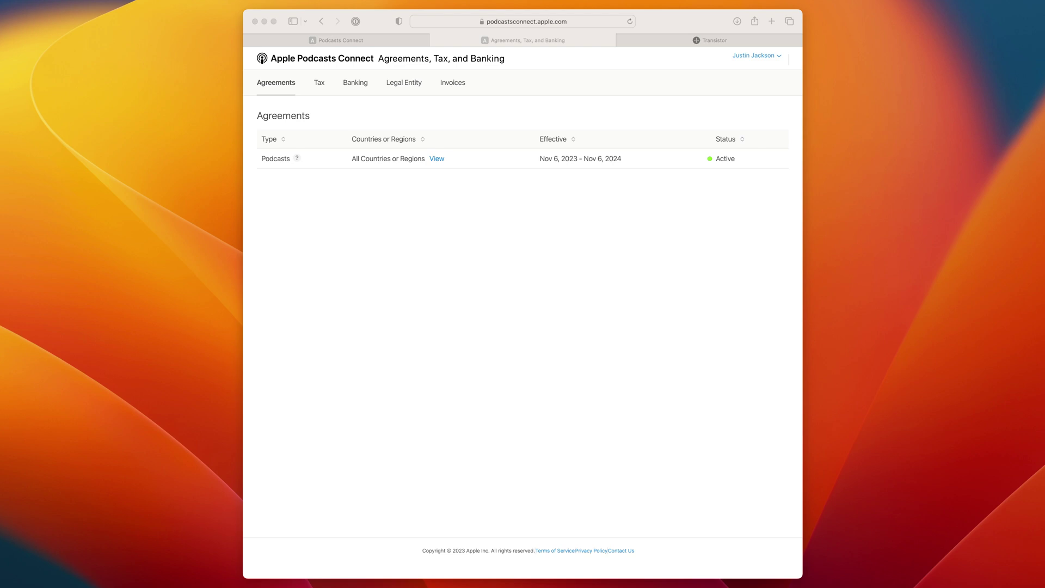
Under Account > Keys, generate a 'Build & Launch' key with Show Manager access and download it.
{"action": "left_click", "coordinate": [547, 323]}
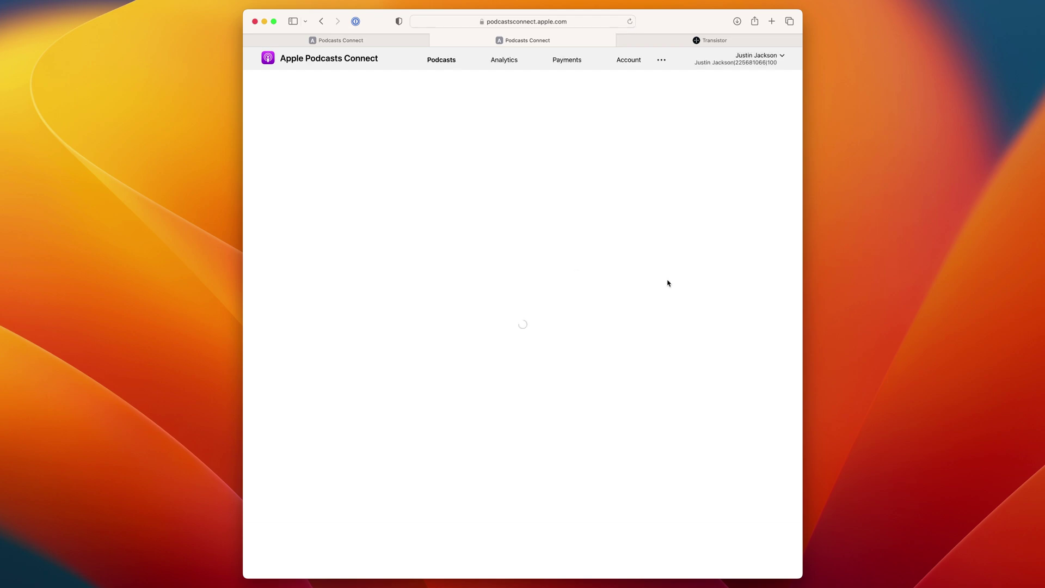
{"action": "left_click", "coordinate": [629, 61]}
{"action": "left_click", "coordinate": [383, 104]}
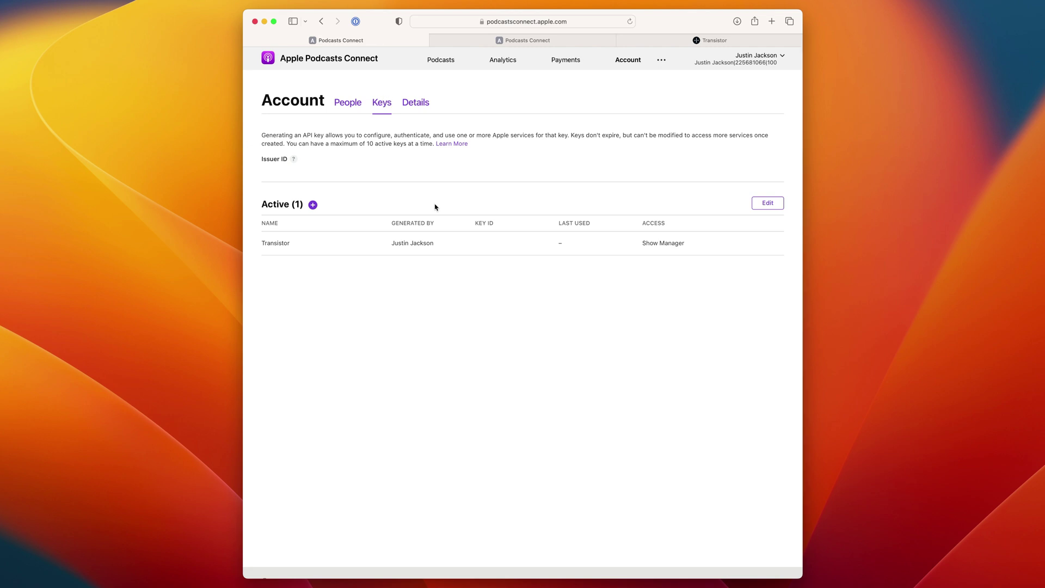
{"action": "left_click", "coordinate": [313, 205]}
{"action": "type", "text": "Build & Launch"}
{"action": "left_click", "coordinate": [665, 386]}
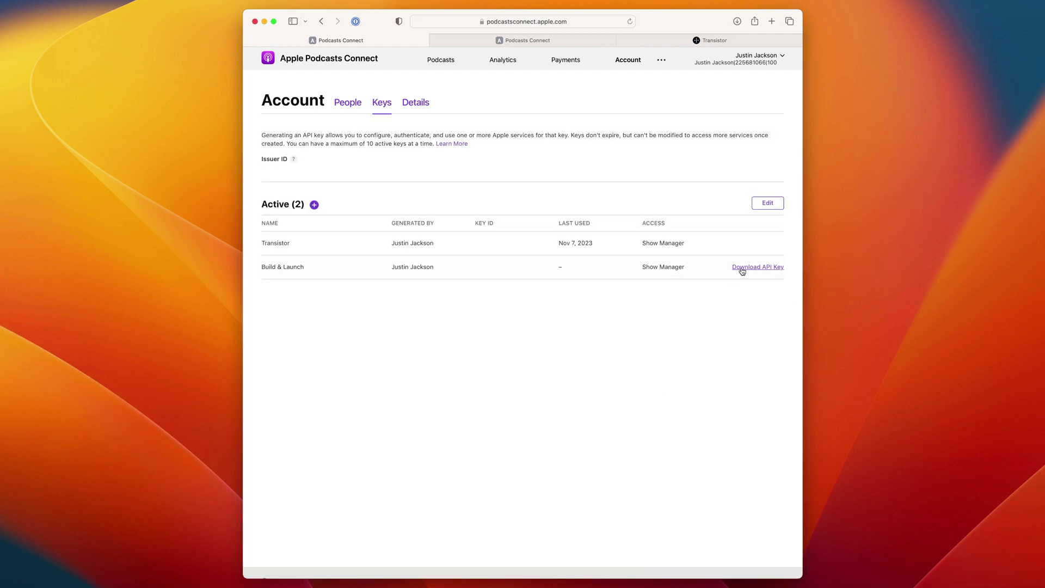
{"action": "left_click", "coordinate": [757, 267]}
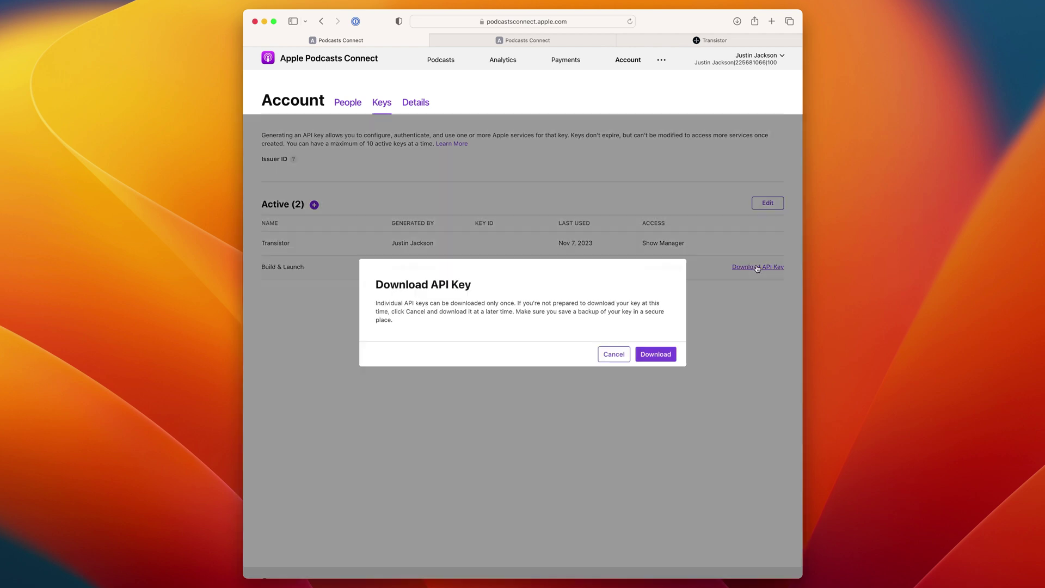
{"action": "left_click", "coordinate": [657, 357]}
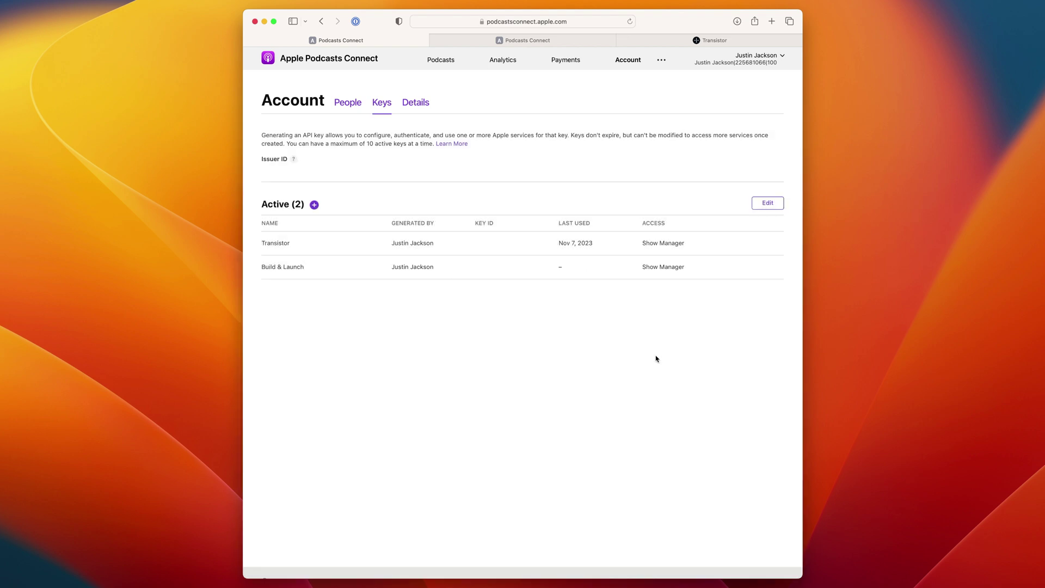
{"action": "key", "text": "ctrl+shift+Tab"}
Upload the downloaded .p8 key in Build & Launch's Integrations to connect Apple Podcasts Subscriptions.
{"action": "left_click", "coordinate": [380, 276]}
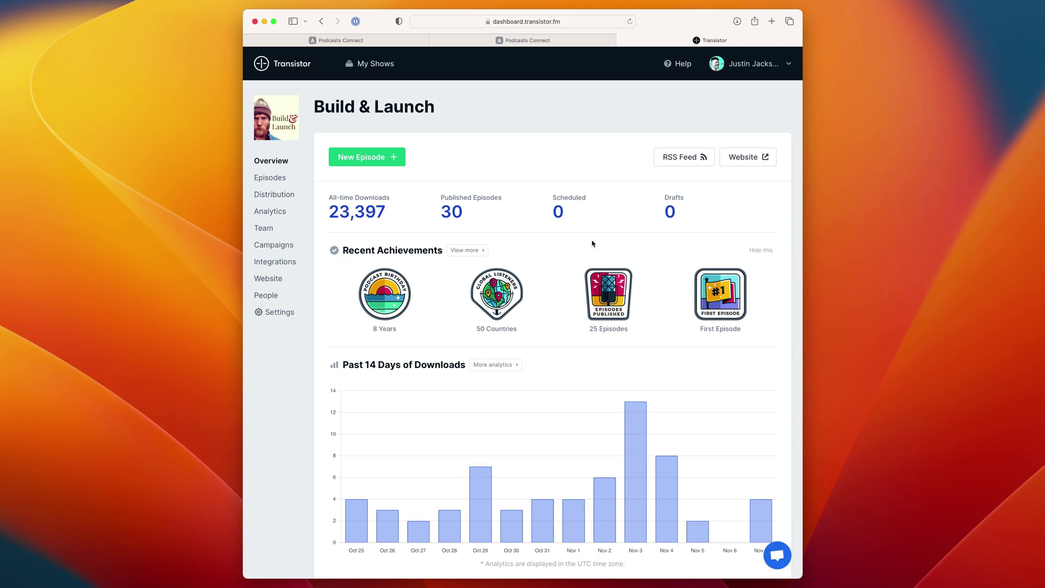
{"action": "left_click", "coordinate": [275, 264]}
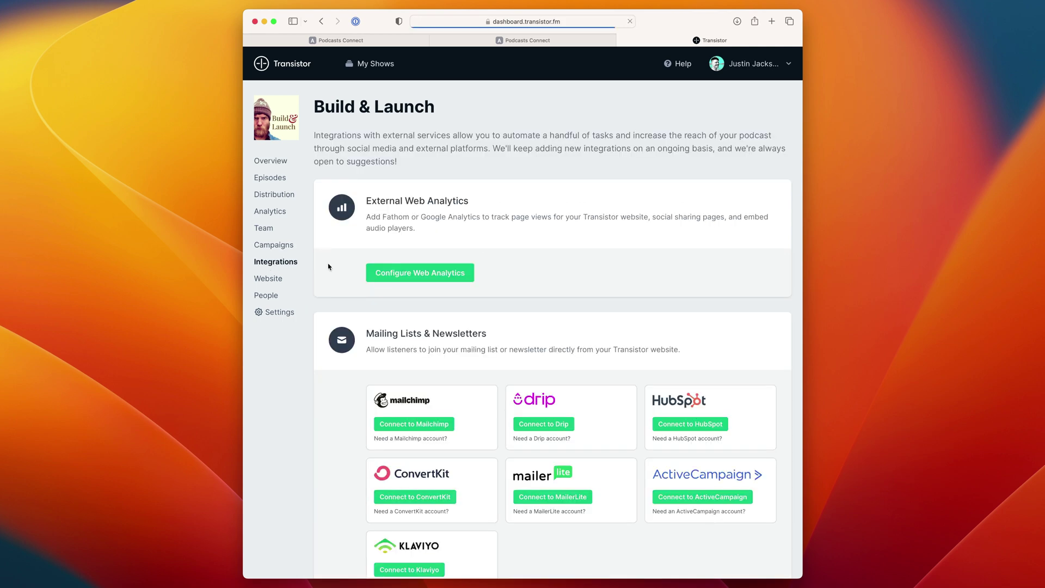
{"action": "scroll", "coordinate": [486, 371], "scroll_direction": "down", "scroll_amount": 6}
{"action": "scroll", "coordinate": [486, 371], "scroll_direction": "down", "scroll_amount": 6}
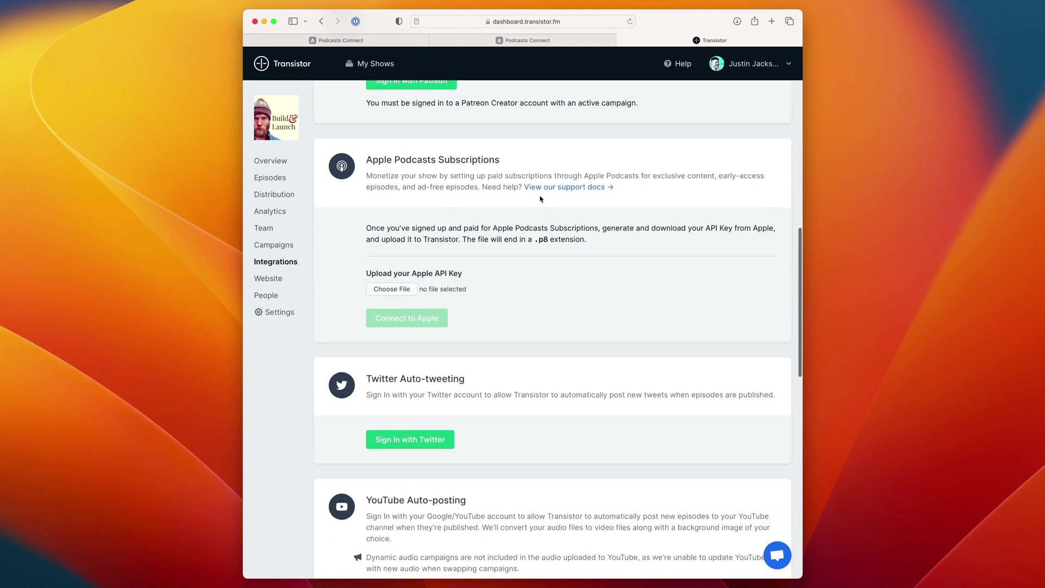
{"action": "left_click", "coordinate": [398, 289]}
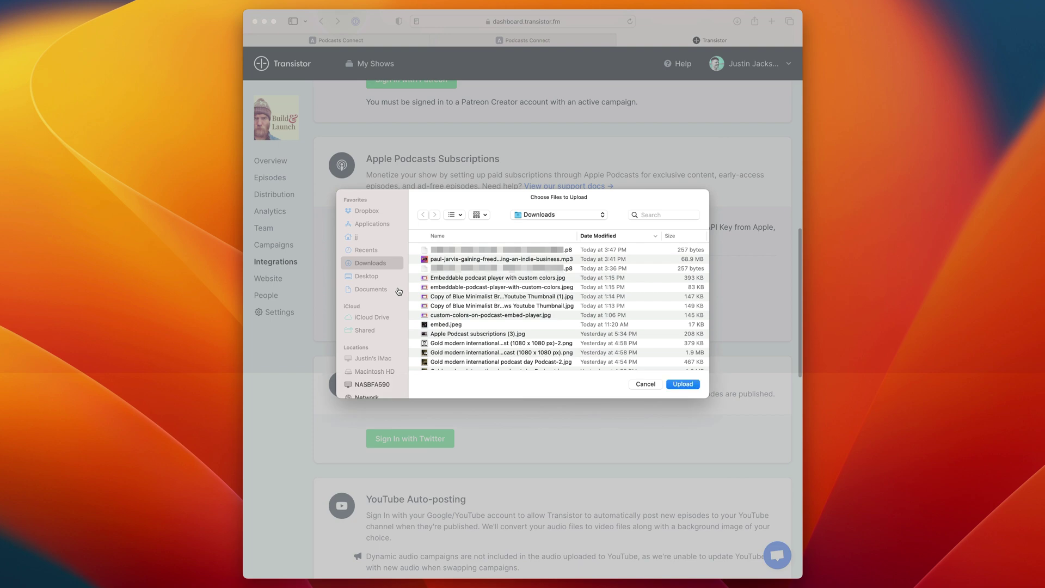
{"action": "left_click", "coordinate": [683, 385]}
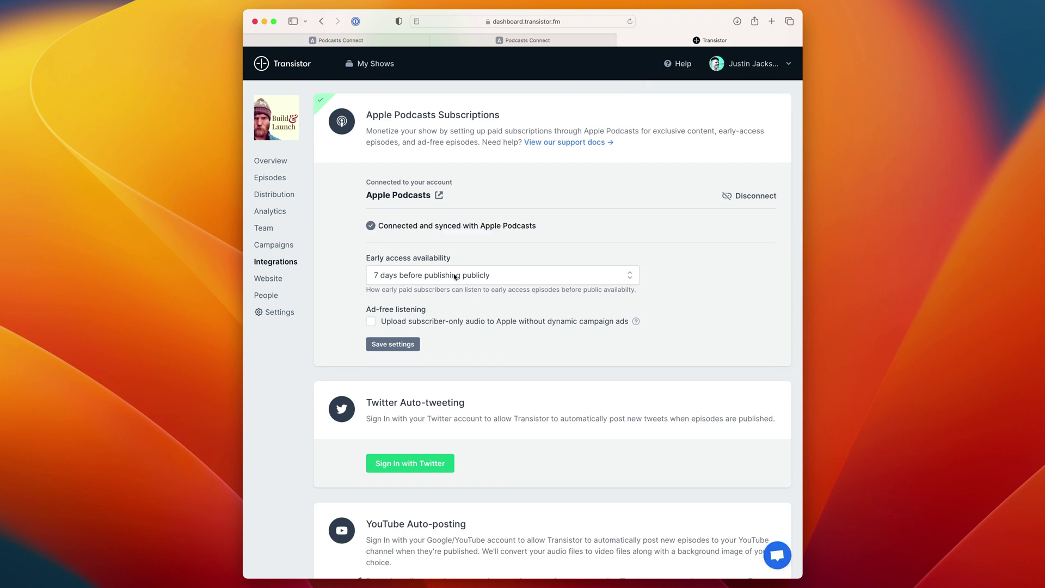
Set subscriber early access to 3 days before public release.
{"action": "left_click", "coordinate": [473, 275]}
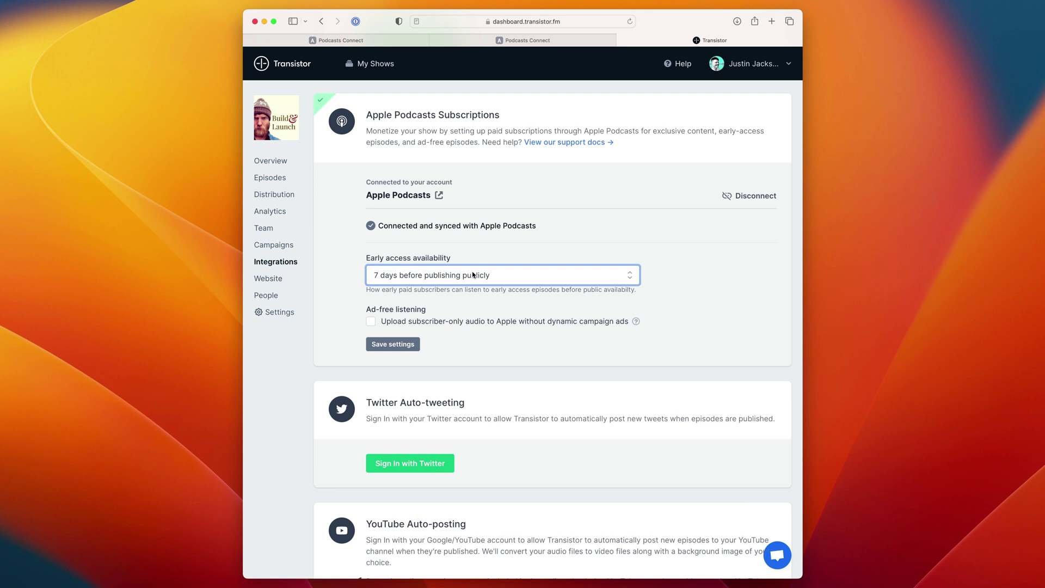
{"action": "left_click", "coordinate": [478, 285]}
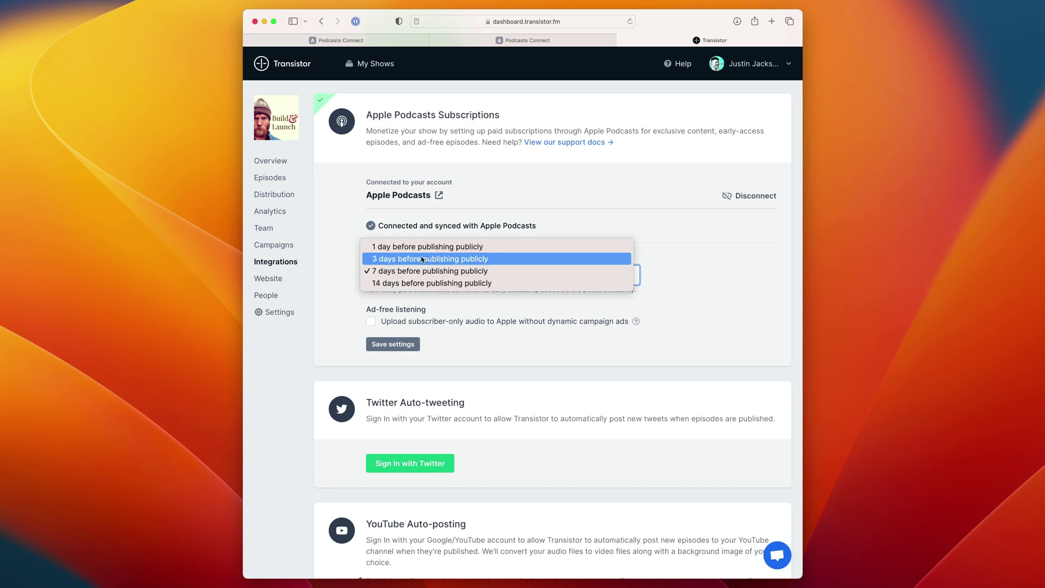
{"action": "left_click", "coordinate": [490, 256]}
Check the show's ad campaigns in another tab, then save the Apple subscription settings.
{"action": "left_click", "coordinate": [449, 340]}
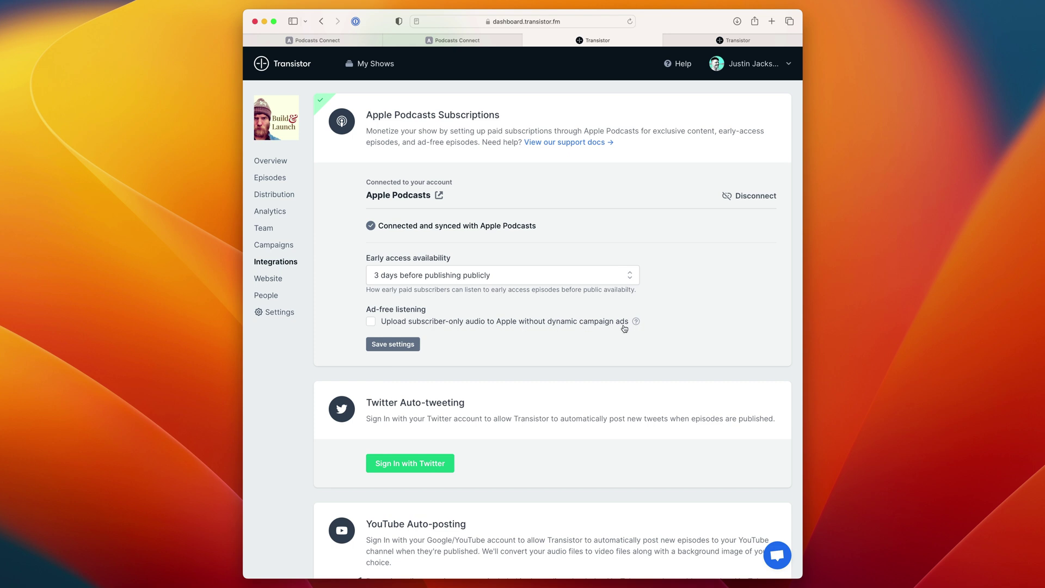
{"action": "scroll", "coordinate": [624, 328], "scroll_direction": "down", "scroll_amount": 1}
{"action": "scroll", "coordinate": [555, 329], "scroll_direction": "up", "scroll_amount": 1}
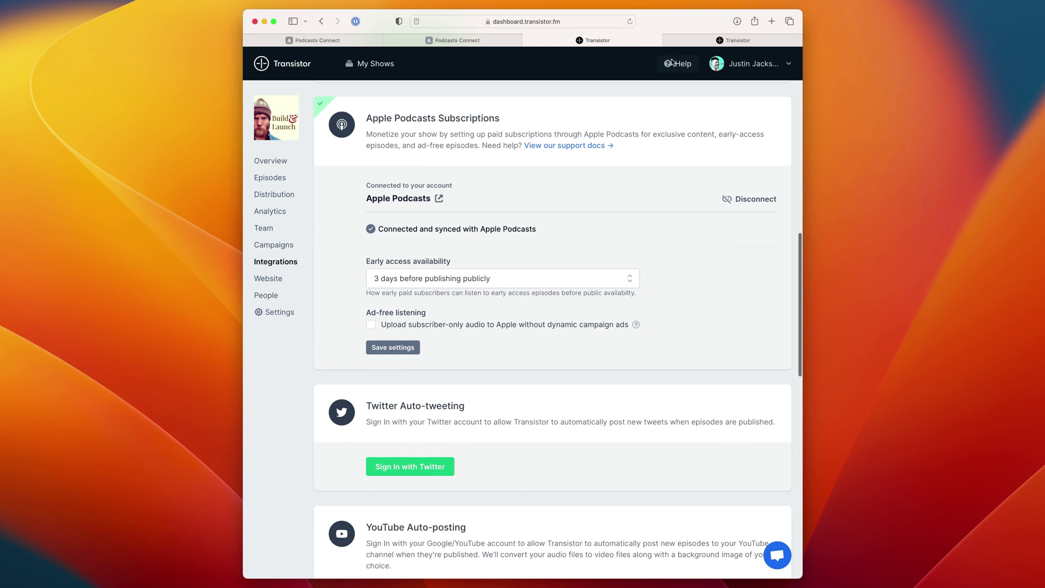
{"action": "left_click", "coordinate": [733, 41]}
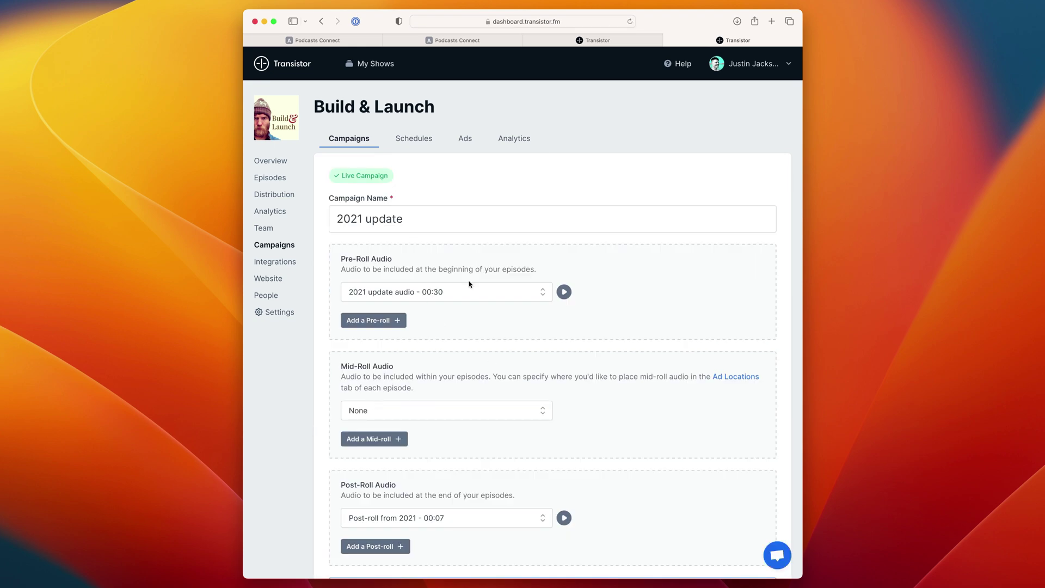
{"action": "left_click", "coordinate": [598, 40]}
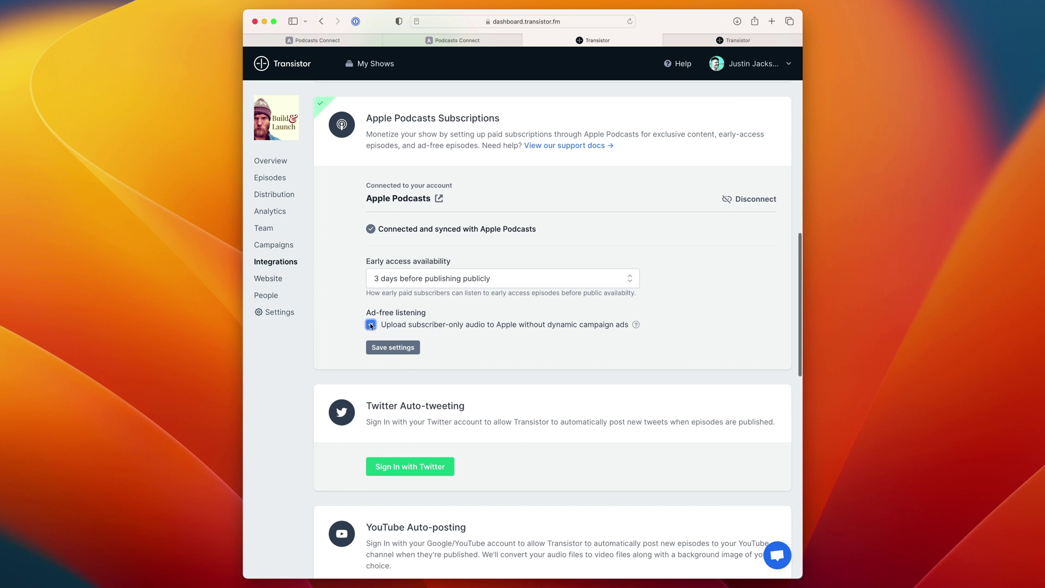
{"action": "left_click", "coordinate": [400, 351]}
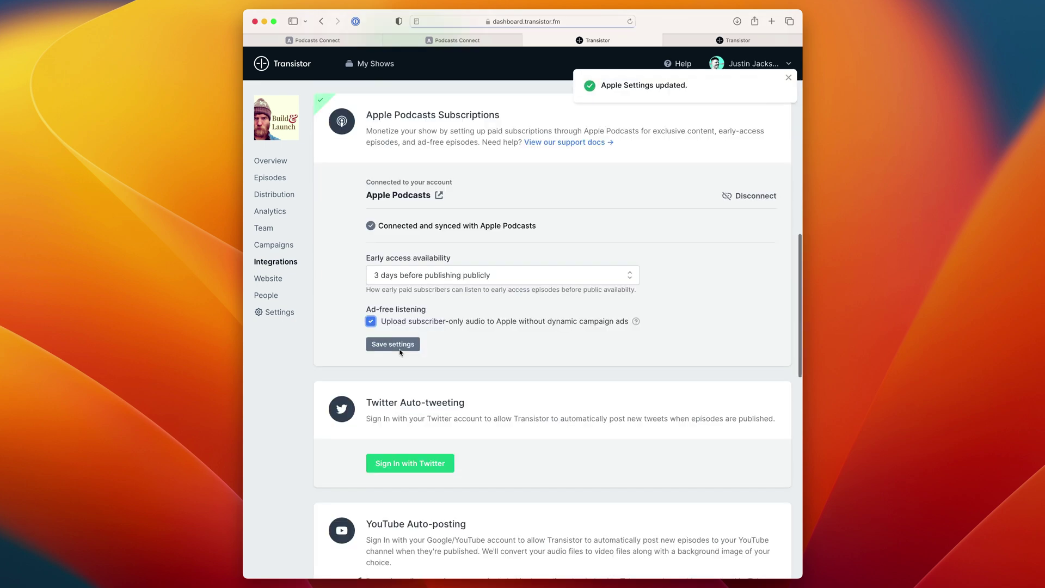
{"action": "left_click", "coordinate": [271, 178]}
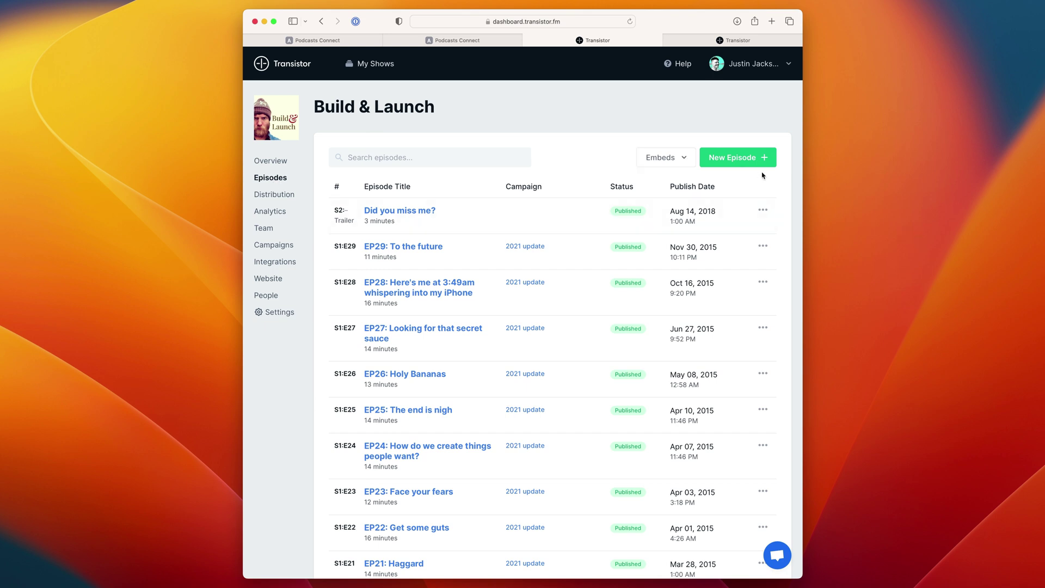
Create a new exclusive subscriber episode with a pasted title and episode type Bonus.
{"action": "left_click", "coordinate": [739, 160]}
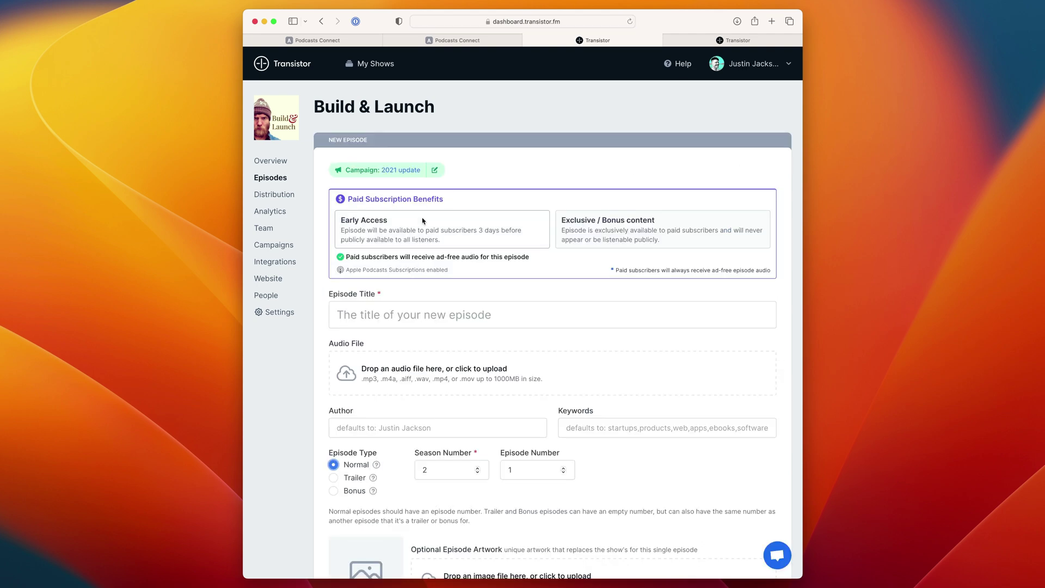
{"action": "left_click", "coordinate": [687, 238]}
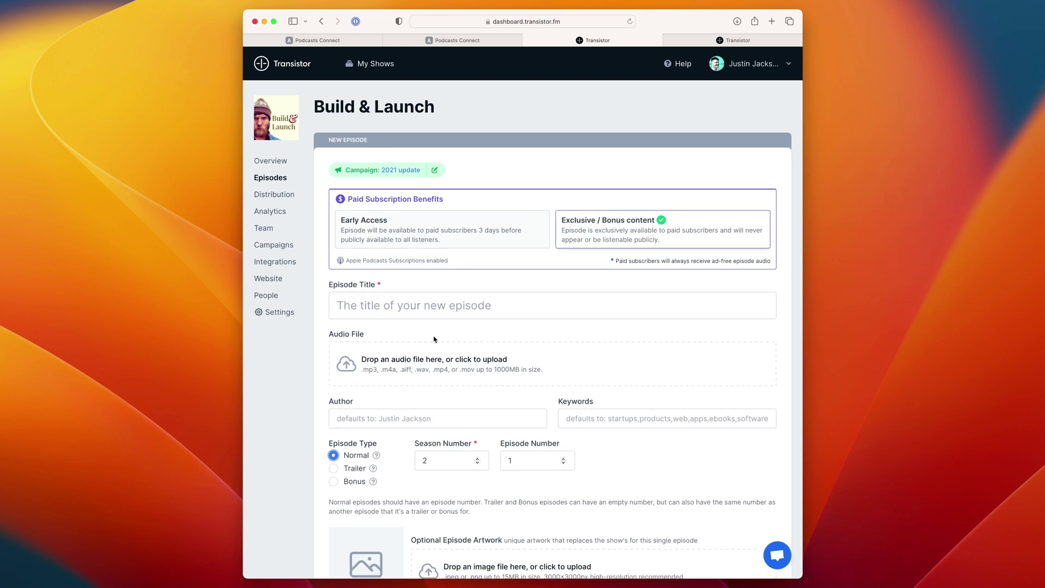
{"action": "left_click", "coordinate": [458, 313]}
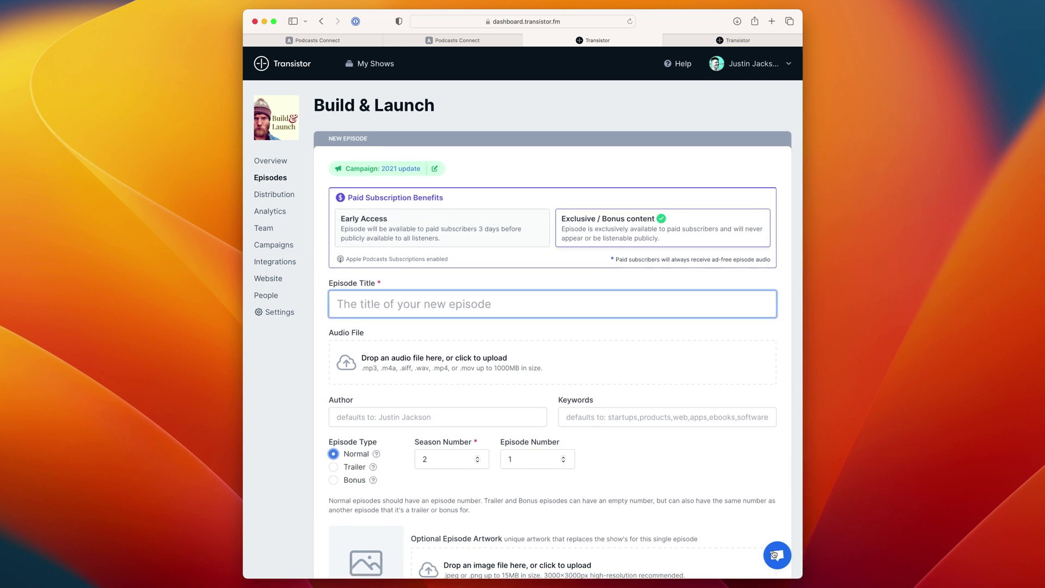
{"action": "type", "text": "Paul Jarvis and Justin Jackson catch up"}
{"action": "scroll", "coordinate": [606, 381], "scroll_direction": "down", "scroll_amount": 5}
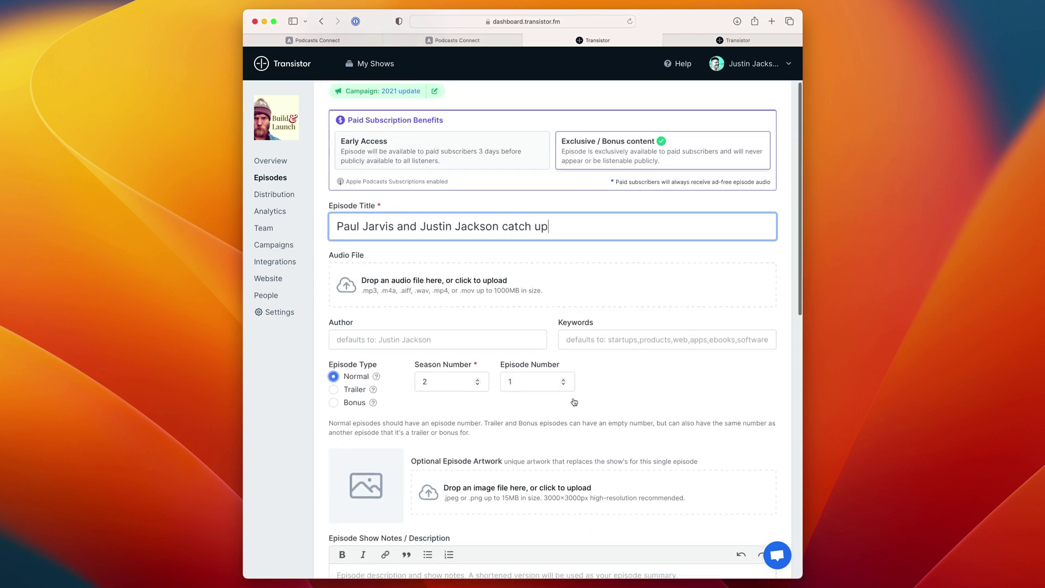
{"action": "left_click", "coordinate": [363, 292]}
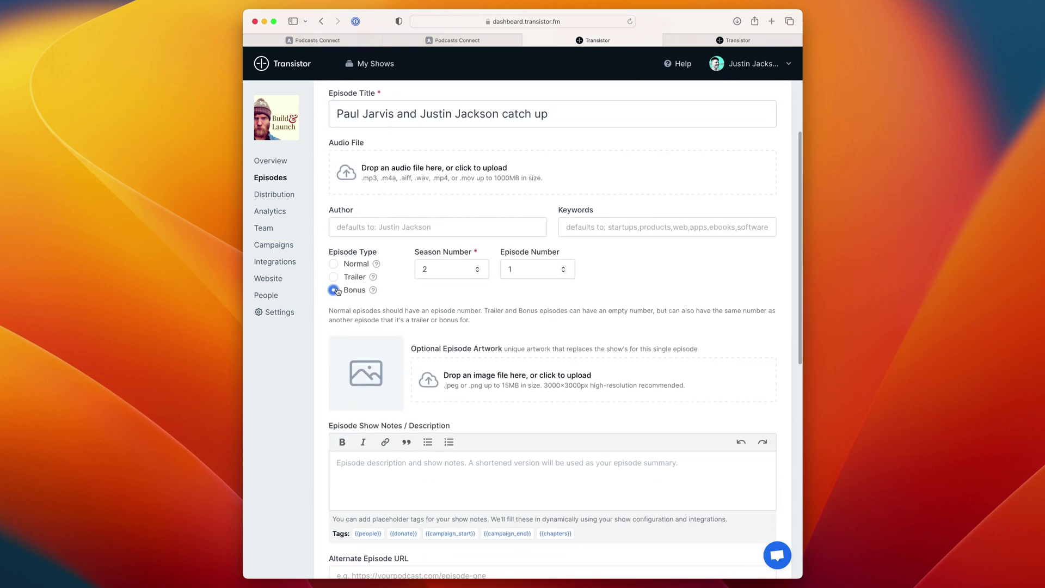
Upload the episode's audio file, then save and publish it right away.
{"action": "scroll", "coordinate": [617, 364], "scroll_direction": "down", "scroll_amount": 2}
{"action": "scroll", "coordinate": [617, 364], "scroll_direction": "up", "scroll_amount": 3}
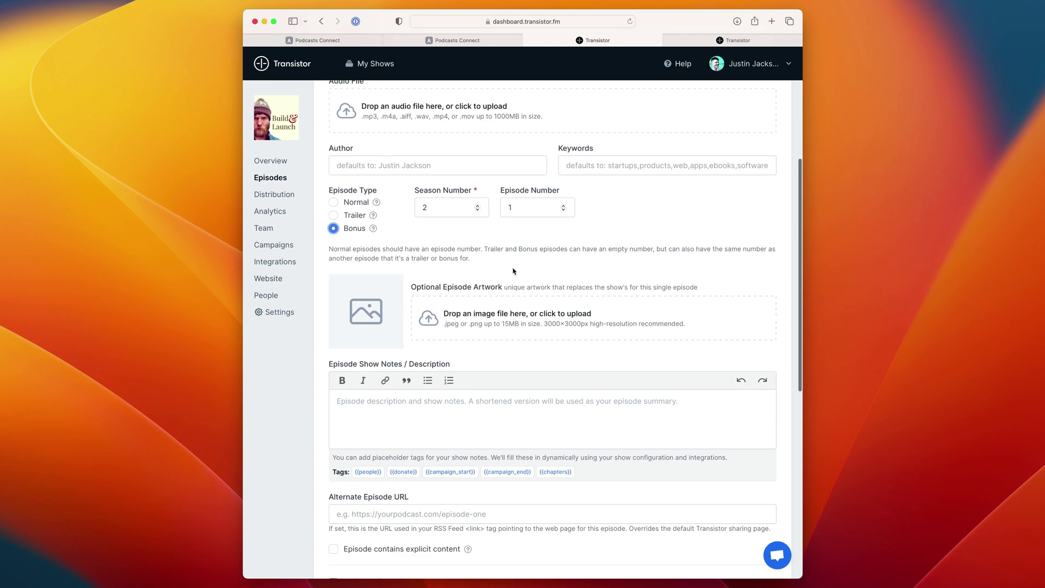
{"action": "left_click", "coordinate": [441, 201]}
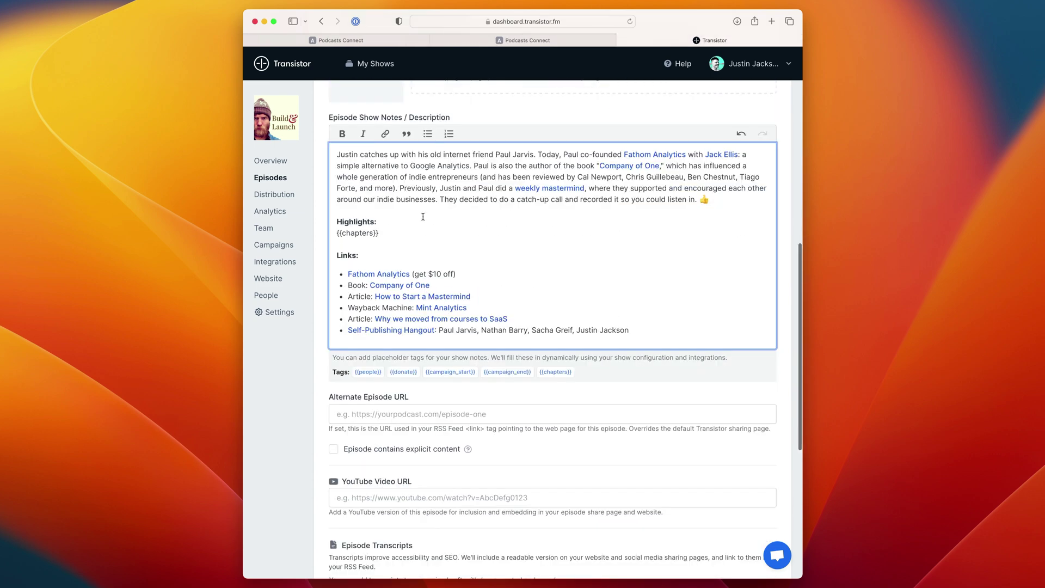
{"action": "scroll", "coordinate": [528, 233], "scroll_direction": "up", "scroll_amount": 1}
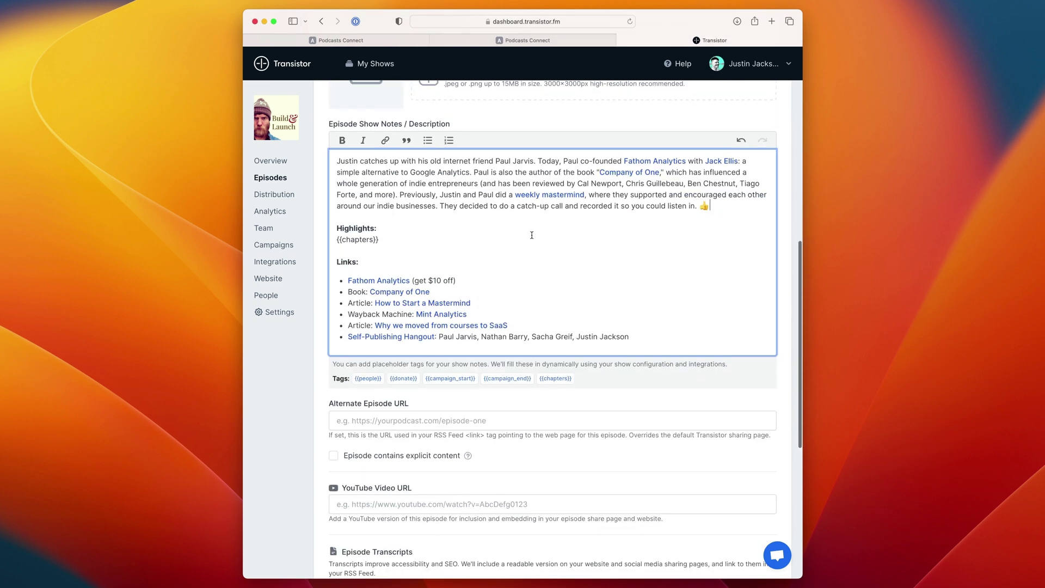
{"action": "scroll", "coordinate": [632, 495], "scroll_direction": "down", "scroll_amount": 6}
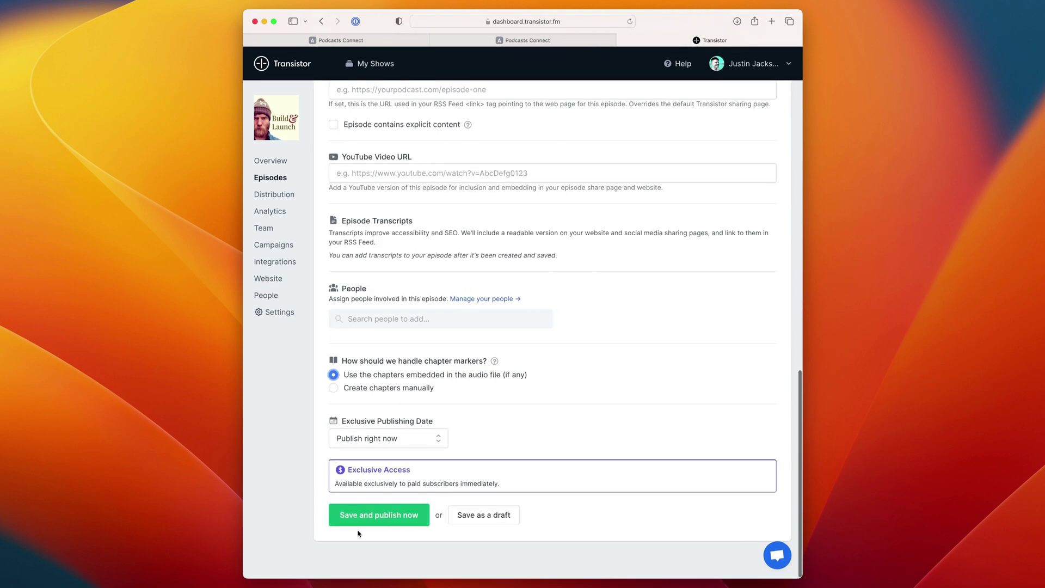
{"action": "left_click", "coordinate": [368, 516]}
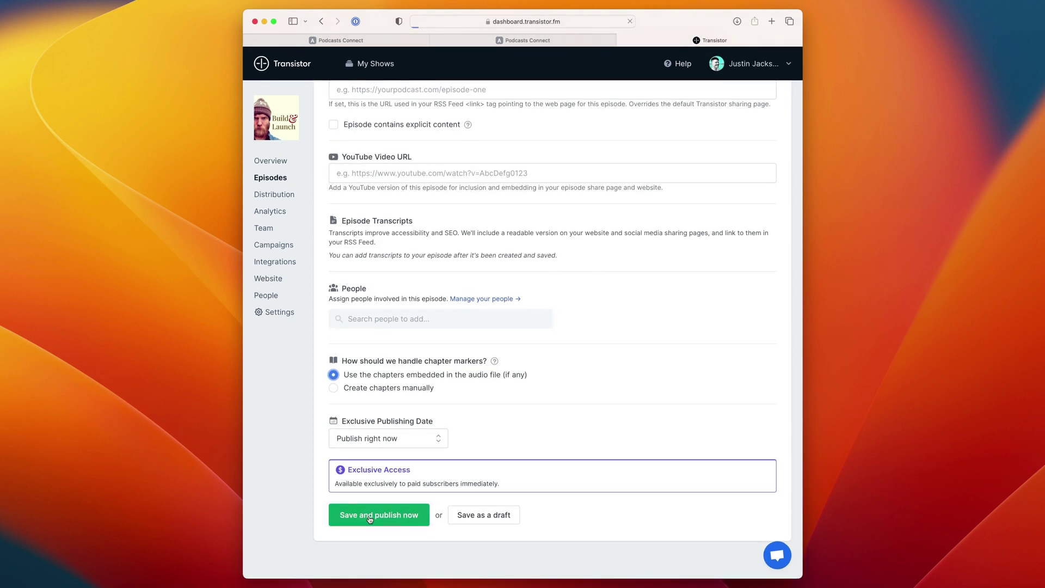
Open Build & Launch in Podcasts Connect and review its Episodes for the new Bonus episode.
{"action": "key", "text": "ctrl+shift+Tab"}
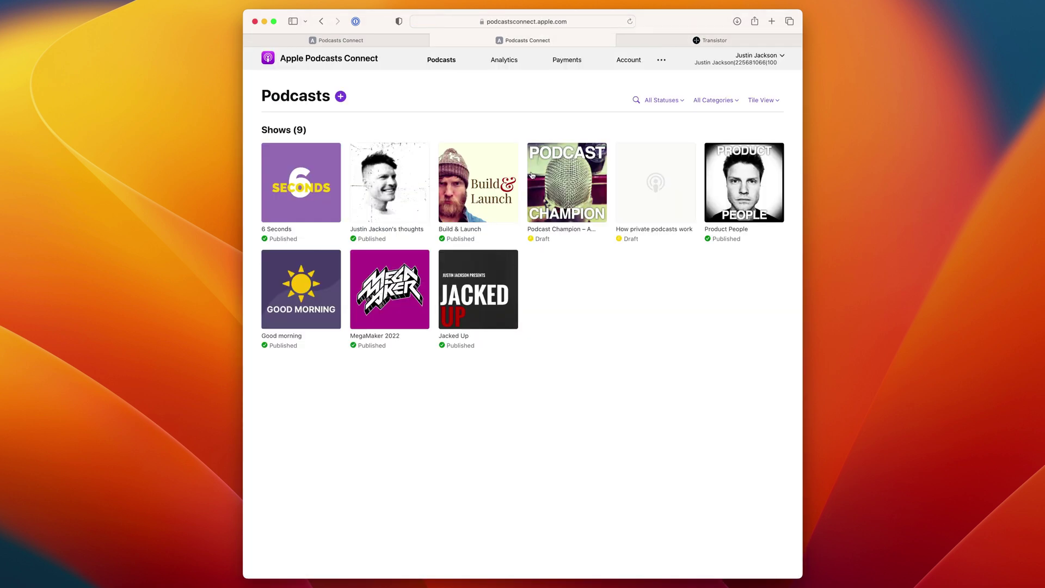
{"action": "left_click", "coordinate": [491, 199]}
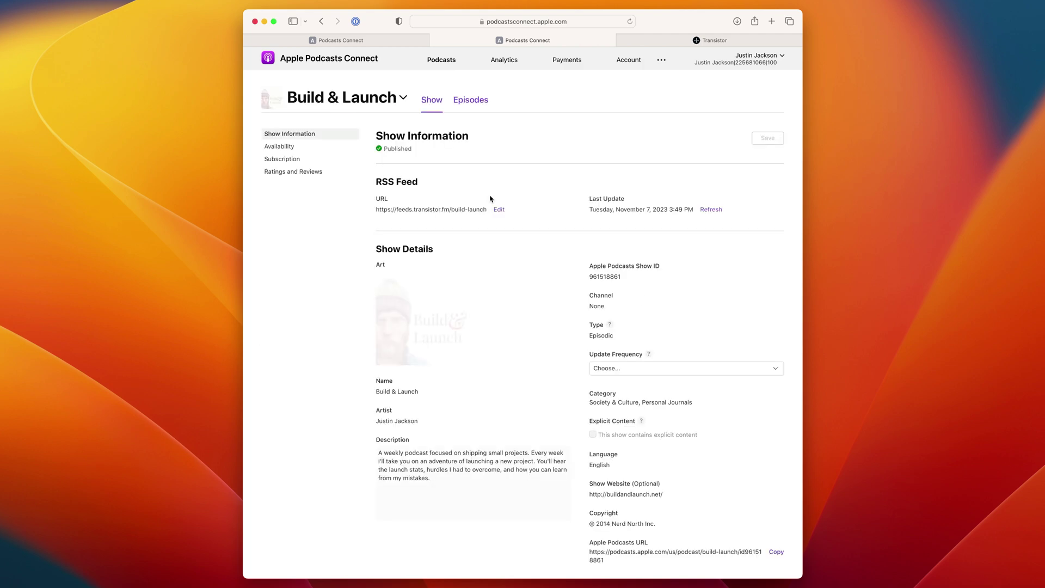
{"action": "left_click", "coordinate": [471, 99]}
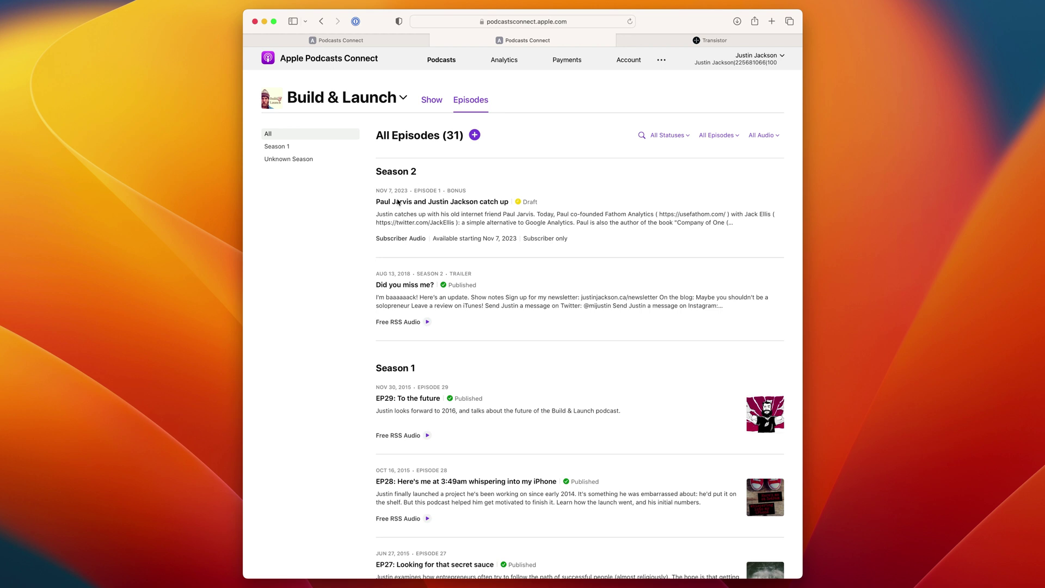
{"action": "scroll", "coordinate": [504, 205], "scroll_direction": "down", "scroll_amount": 1}
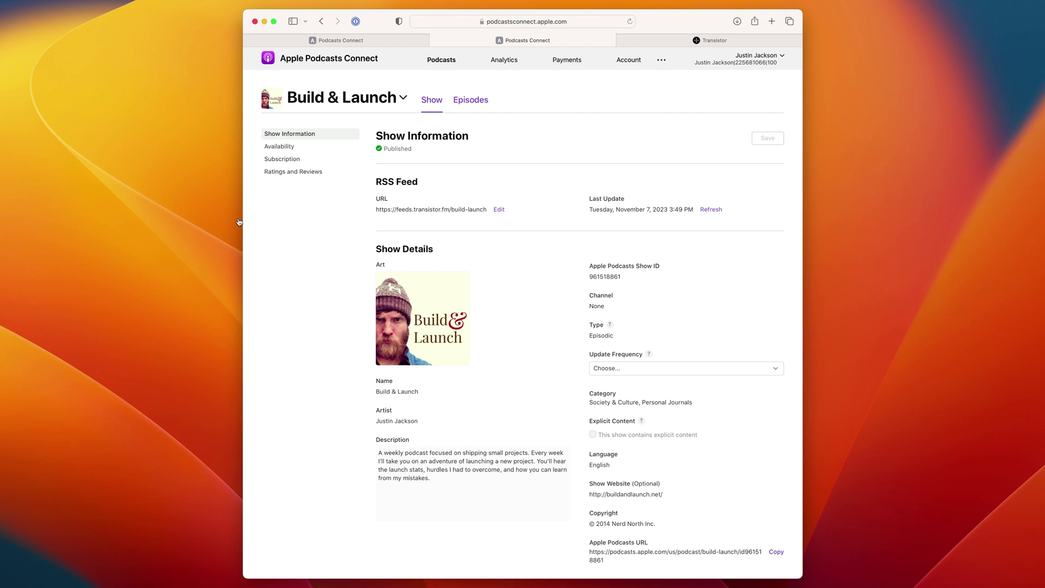
Start a new subscription for Product People and proceed to its draft details.
{"action": "left_click", "coordinate": [278, 159]}
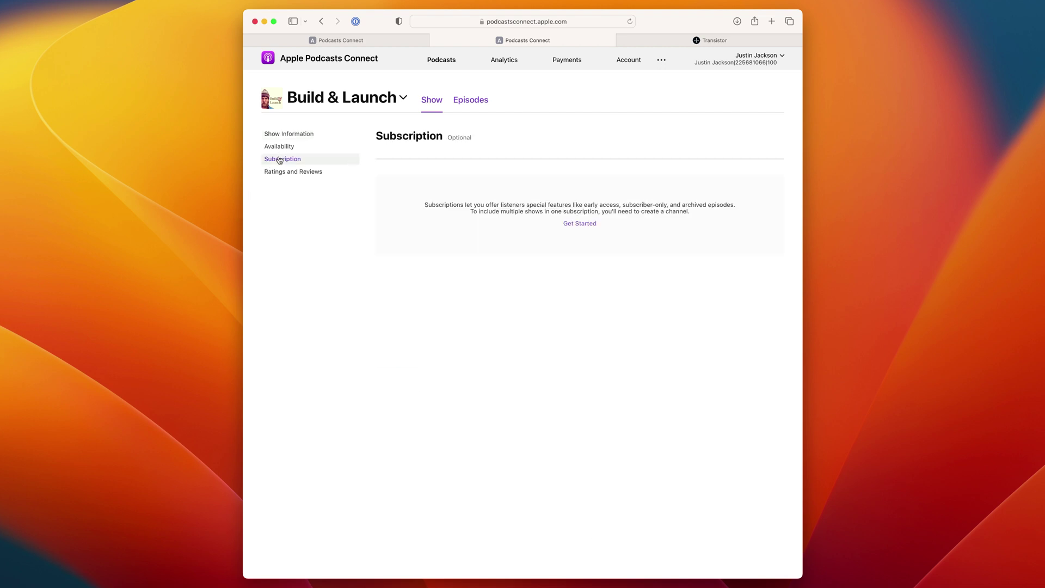
{"action": "left_click", "coordinate": [581, 223]}
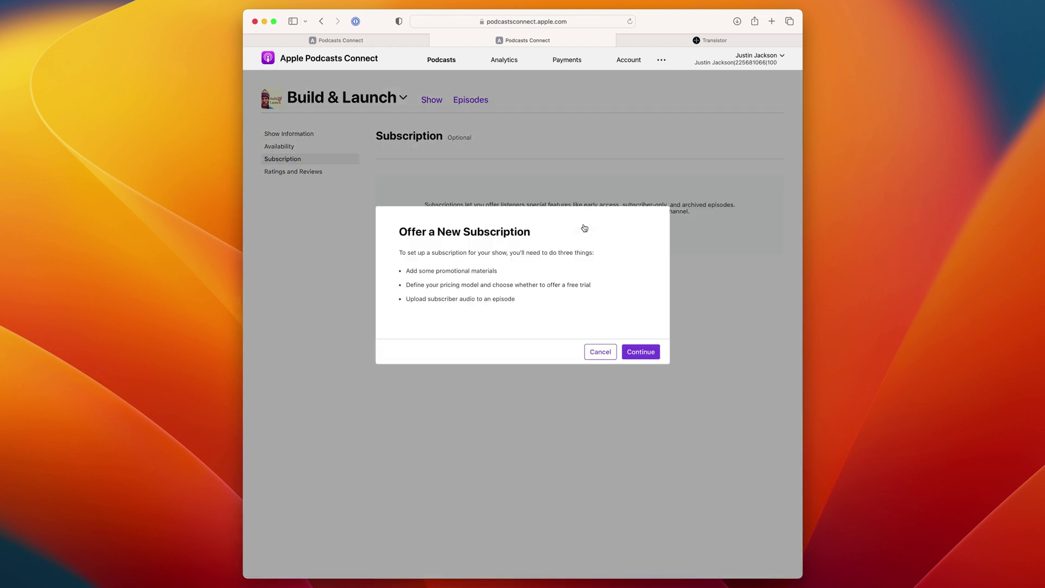
{"action": "left_click", "coordinate": [642, 353]}
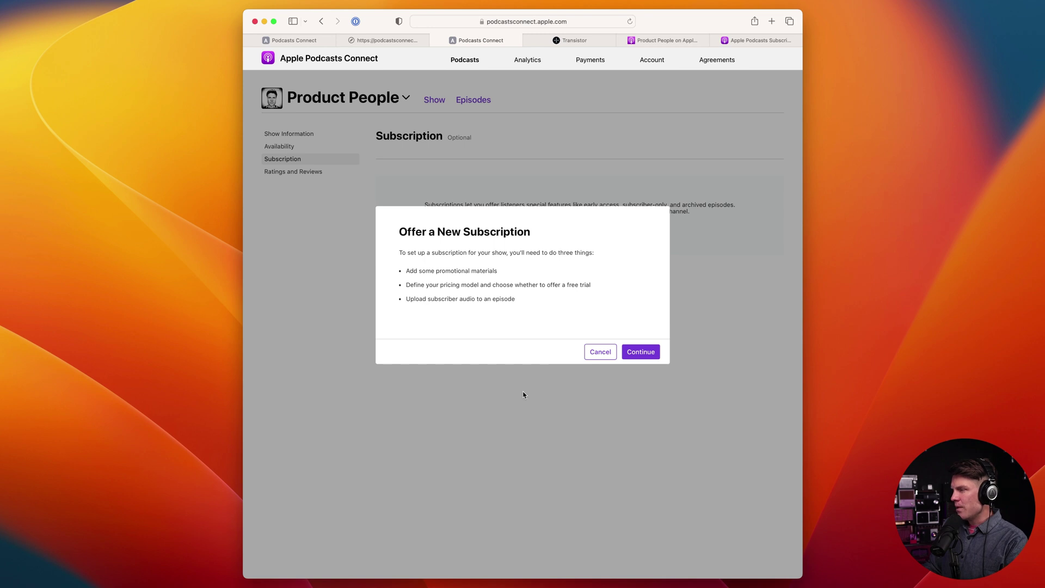
{"action": "left_click", "coordinate": [650, 355]}
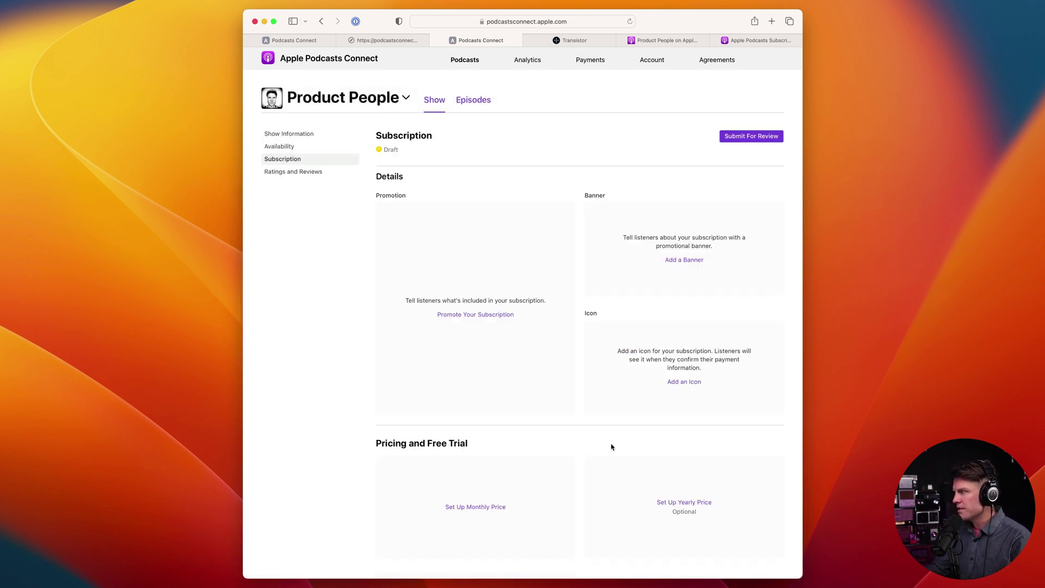
Open Promote Your Subscription from the Subscription page, then go to the Canva tab.
{"action": "scroll", "coordinate": [613, 449], "scroll_direction": "down", "scroll_amount": 3}
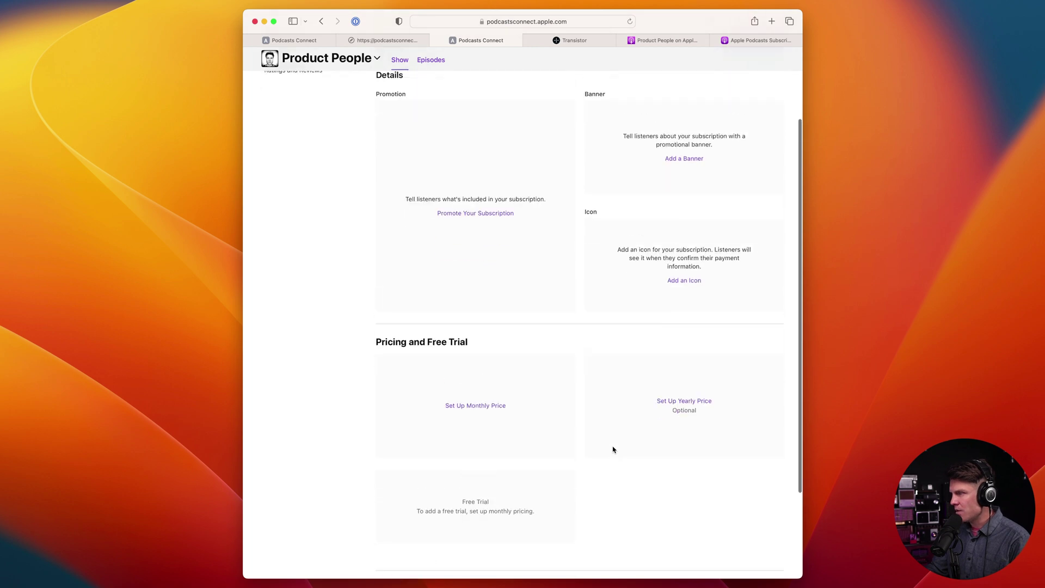
{"action": "scroll", "coordinate": [620, 481], "scroll_direction": "down", "scroll_amount": 2}
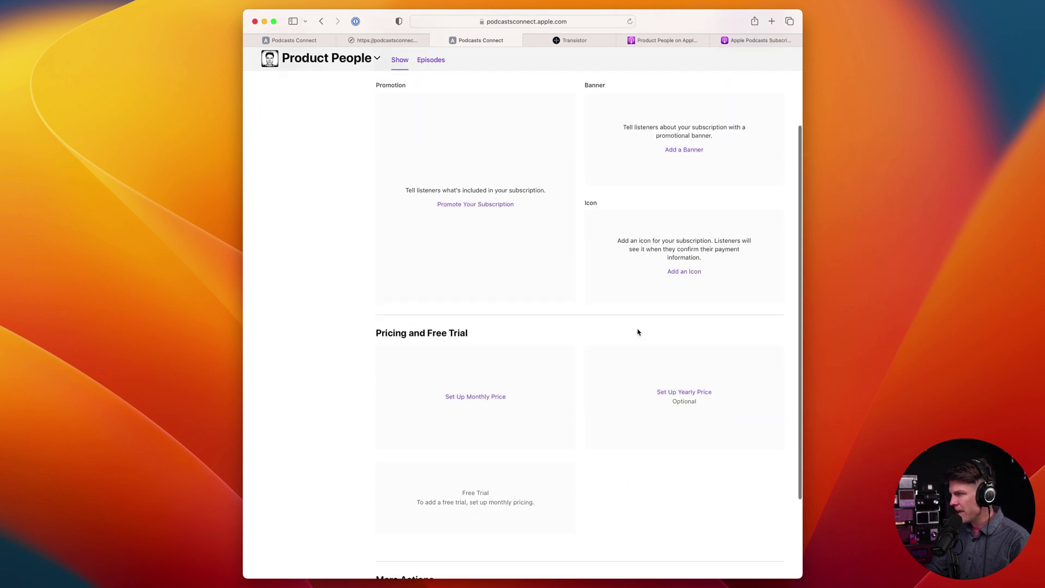
{"action": "scroll", "coordinate": [639, 332], "scroll_direction": "down", "scroll_amount": 4}
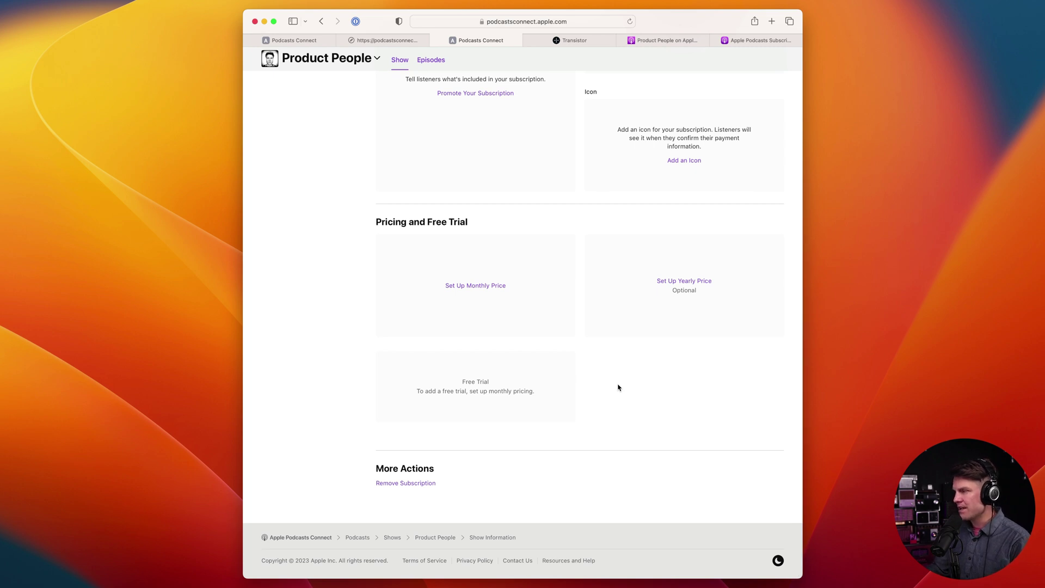
{"action": "scroll", "coordinate": [447, 264], "scroll_direction": "up", "scroll_amount": 5}
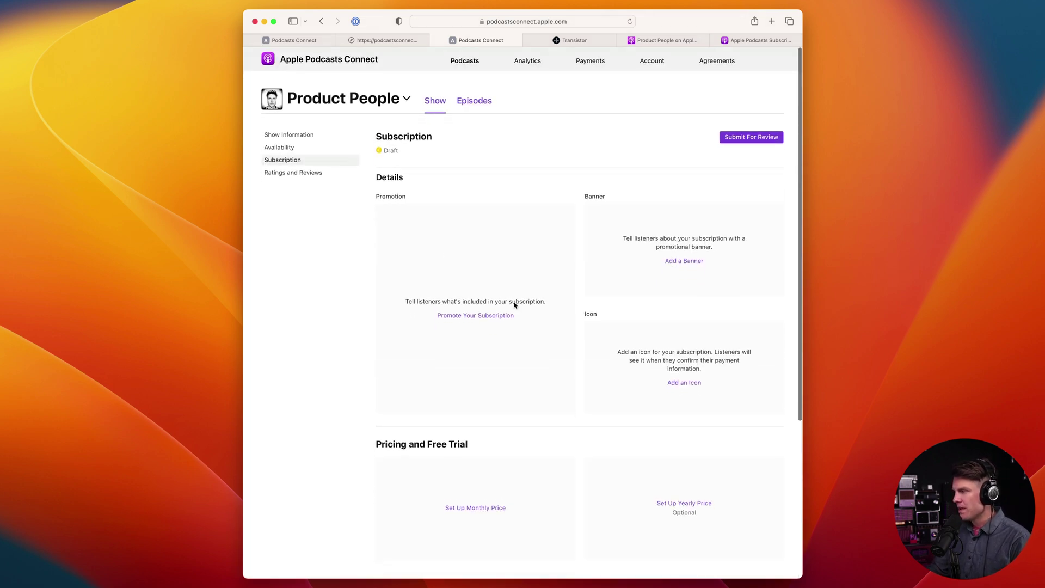
{"action": "left_click", "coordinate": [471, 310]}
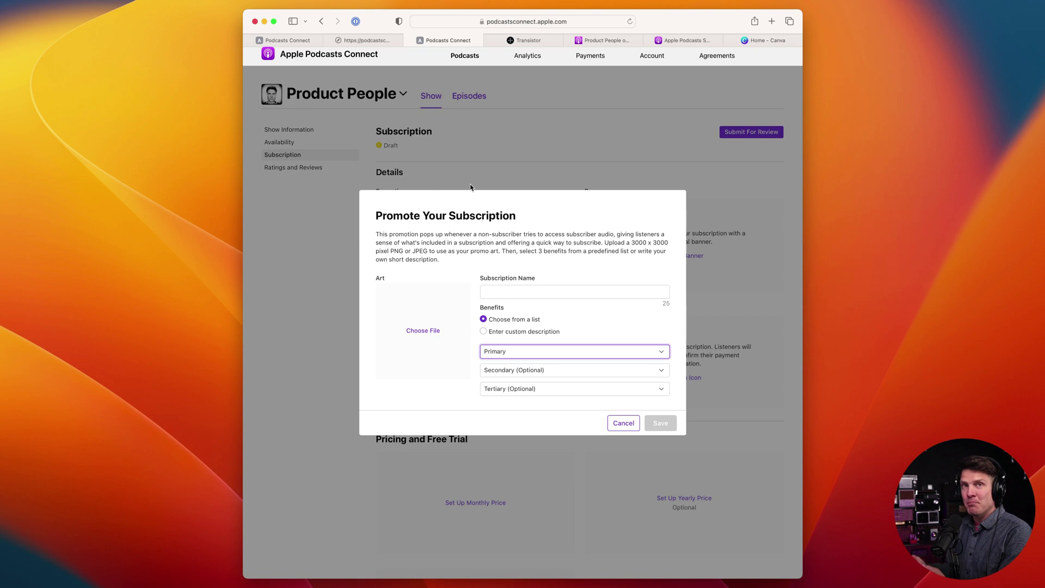
{"action": "left_click", "coordinate": [762, 40]}
Search Canva for 'podcast gold' and start a design from the gold waveform template.
{"action": "left_click", "coordinate": [523, 155]}
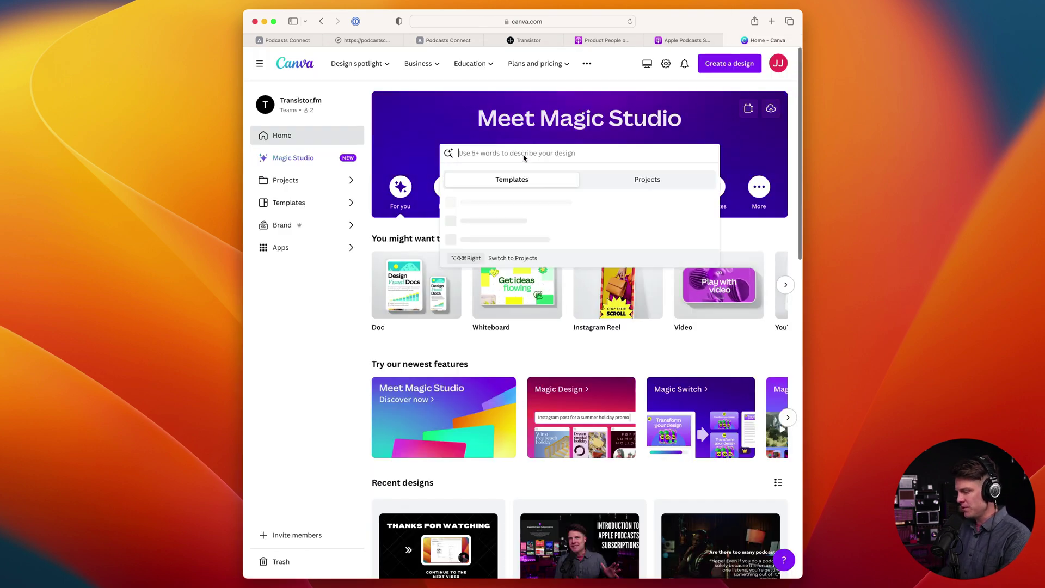
{"action": "type", "text": "podcast "}
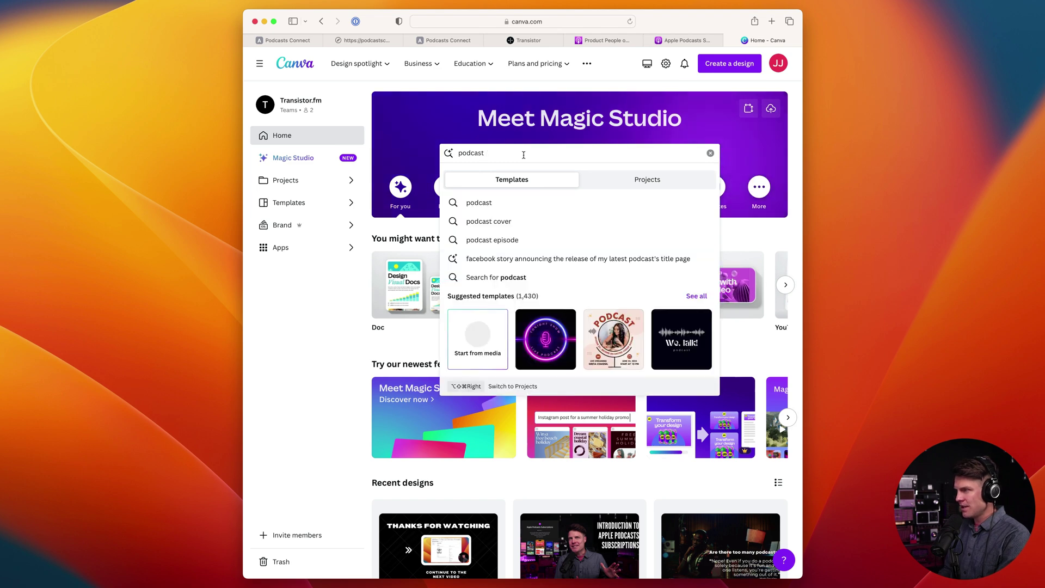
{"action": "type", "text": "gold"}
{"action": "key", "text": "Return"}
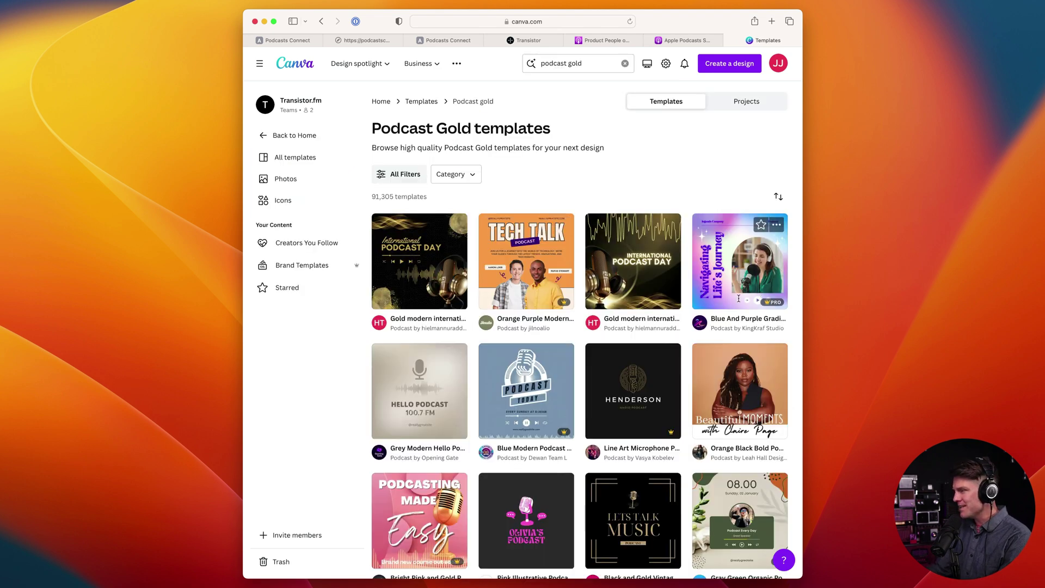
{"action": "scroll", "coordinate": [634, 218], "scroll_direction": "down", "scroll_amount": 2}
{"action": "left_click", "coordinate": [636, 193]}
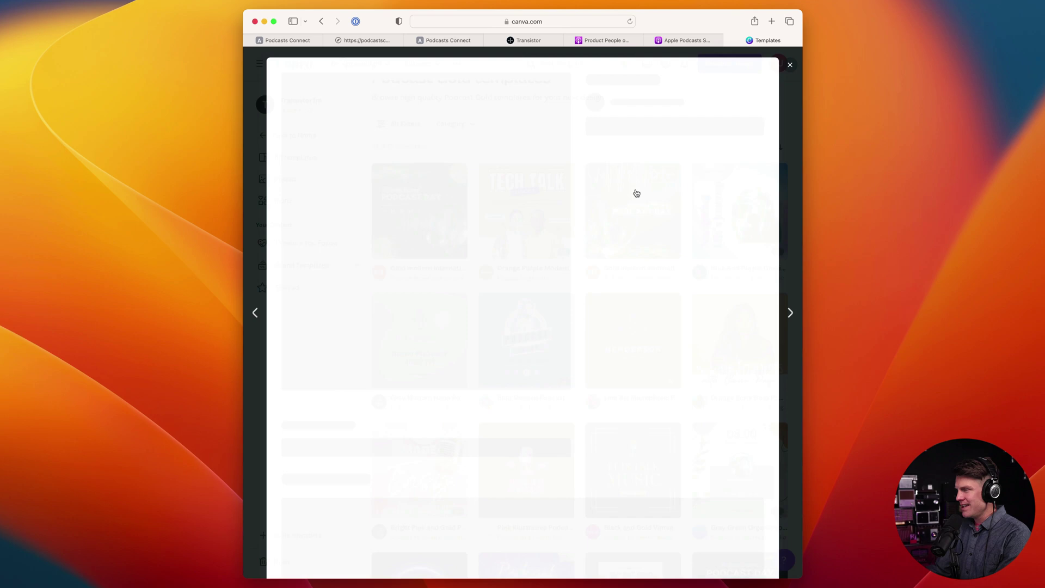
{"action": "left_click", "coordinate": [647, 151]}
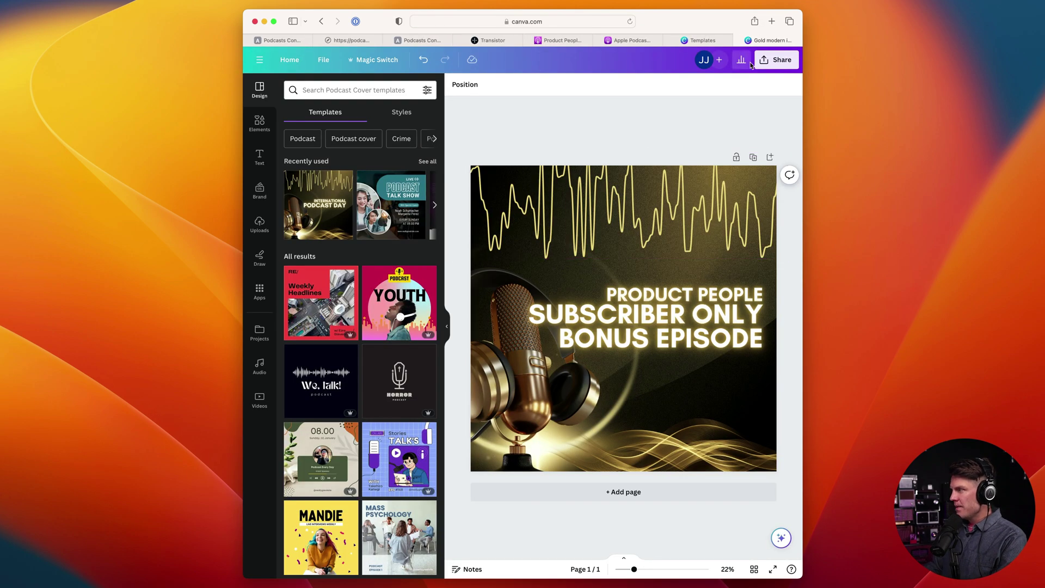
Download the PRODUCT PEOPLE SUBSCRIBER ONLY BONUS EPISODE promo art.
{"action": "left_click", "coordinate": [776, 60]}
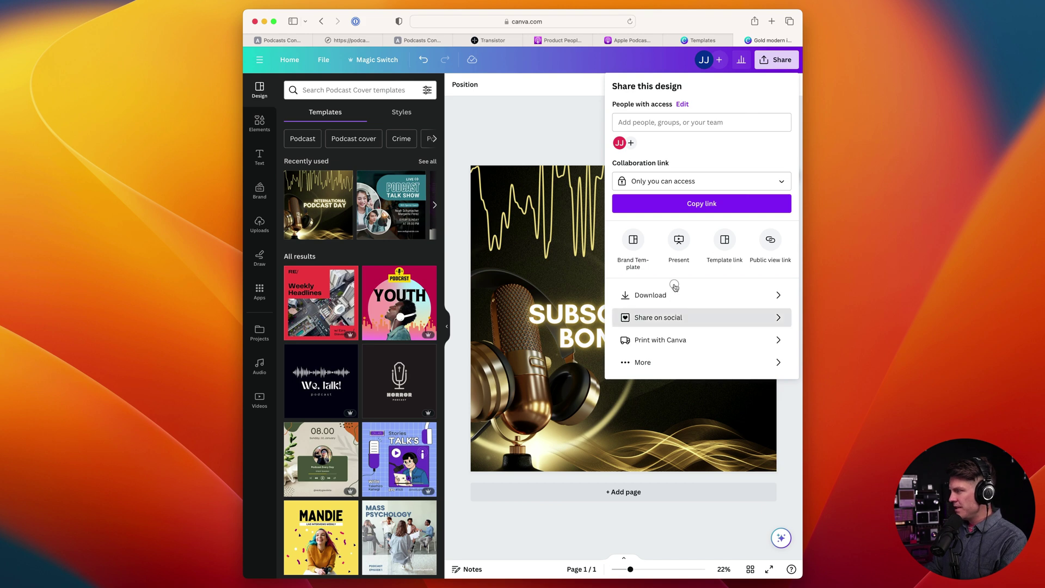
{"action": "left_click", "coordinate": [656, 294]}
{"action": "left_click", "coordinate": [677, 120]}
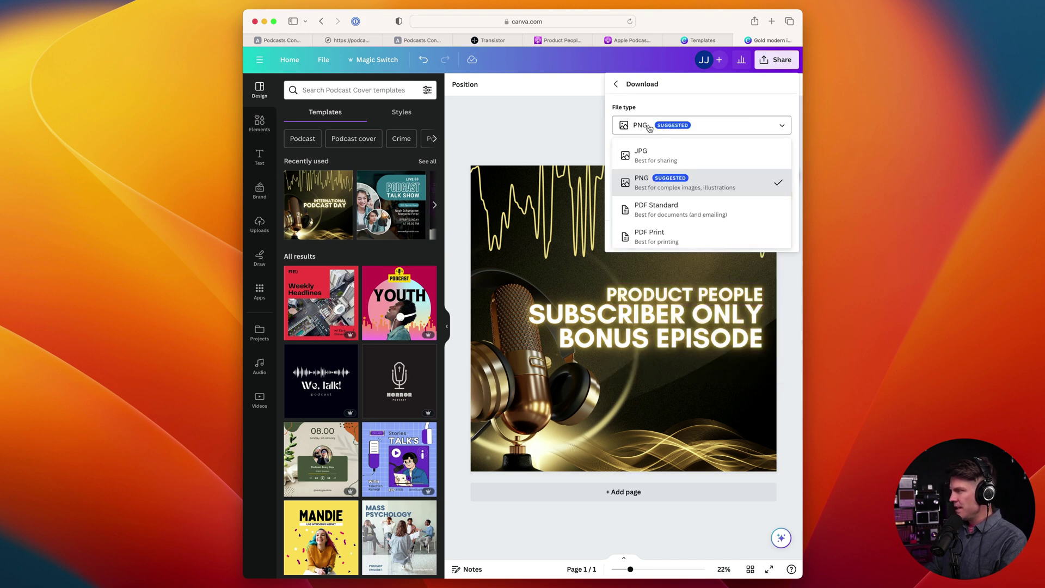
{"action": "left_click", "coordinate": [635, 147]}
{"action": "left_click", "coordinate": [724, 238]}
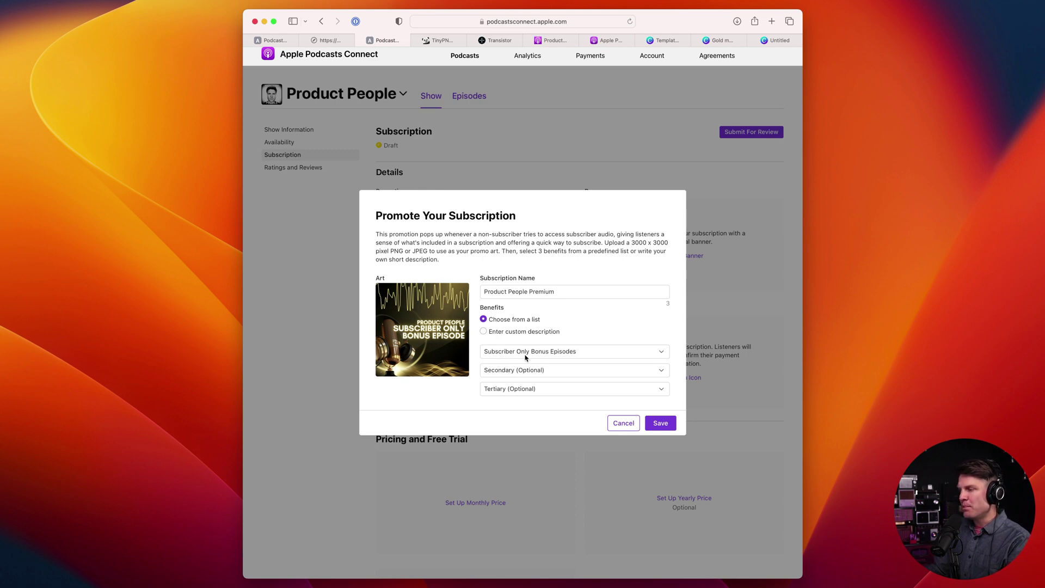
Leave the secondary benefit empty and save the Product People Premium promotion.
{"action": "left_click", "coordinate": [547, 370]}
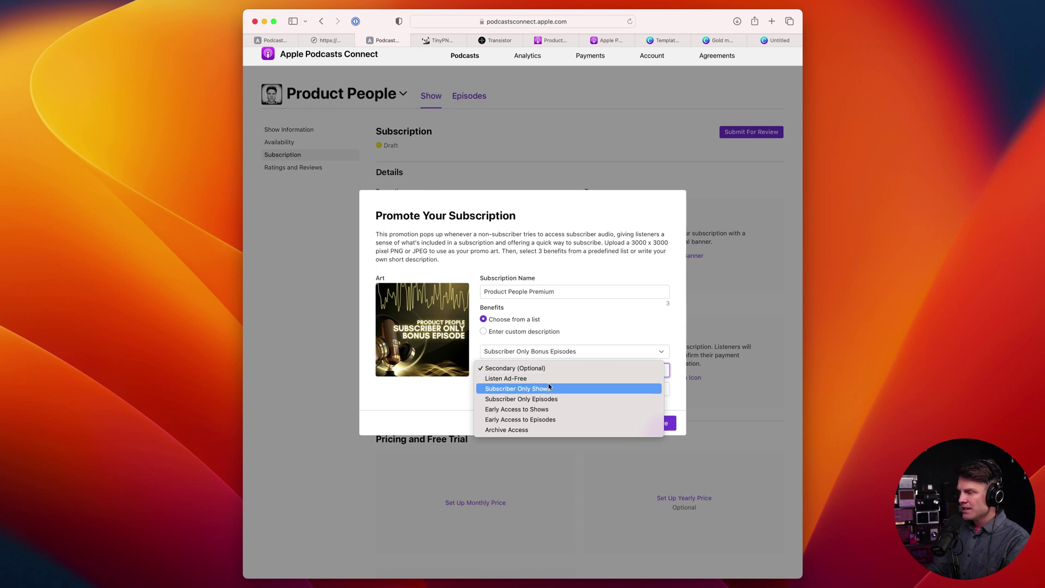
{"action": "left_click", "coordinate": [564, 361]}
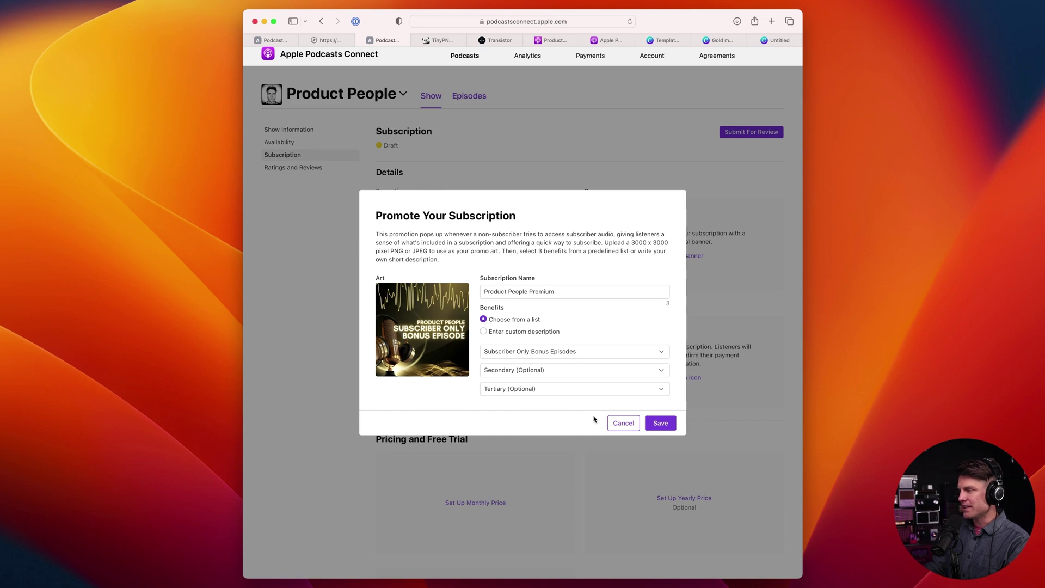
{"action": "left_click", "coordinate": [662, 423]}
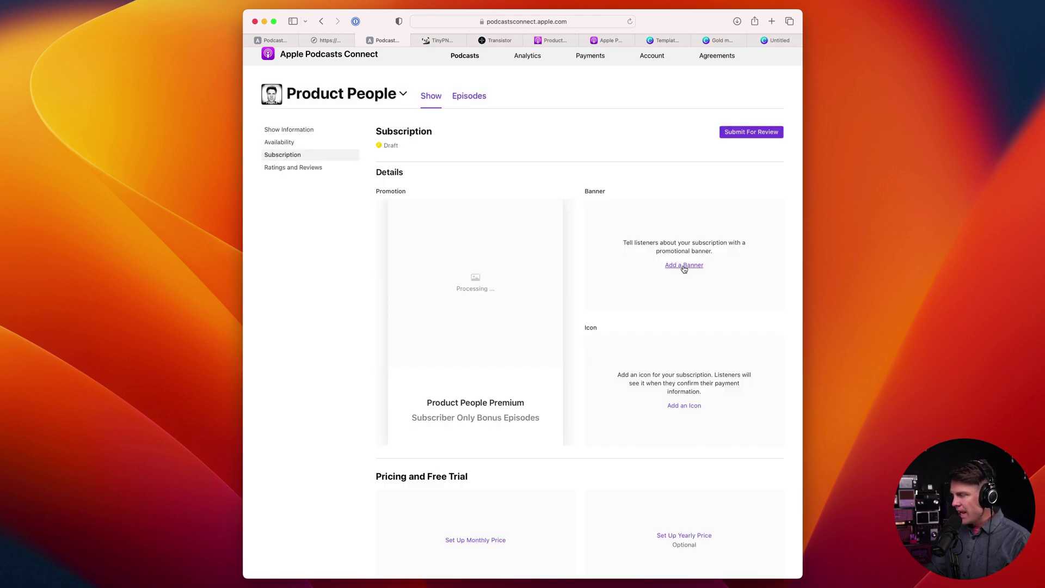
Add the custom banner 'Get exclusive subscriber-only bonus episodes' and save the portrait subscription icon.
{"action": "left_click", "coordinate": [683, 266]}
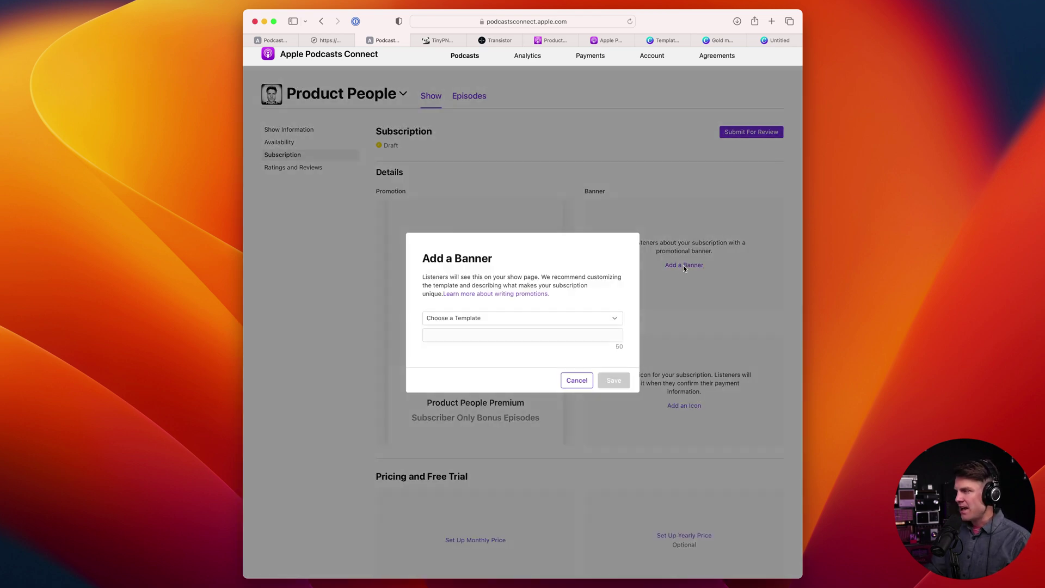
{"action": "left_click", "coordinate": [587, 320]}
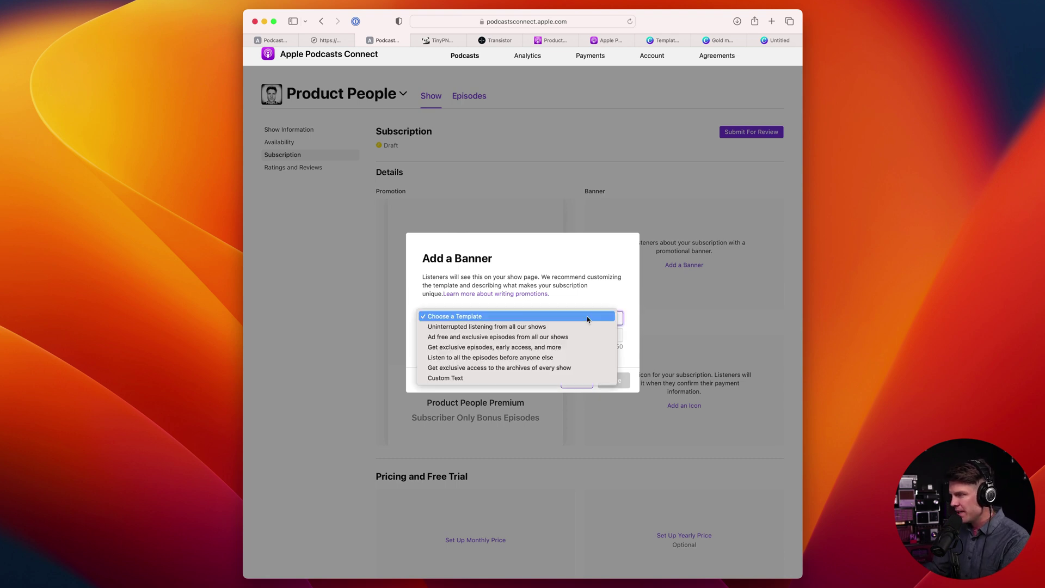
{"action": "left_click", "coordinate": [445, 378]}
{"action": "type", "text": "Get exclusive subscriber-only bonus episodes"}
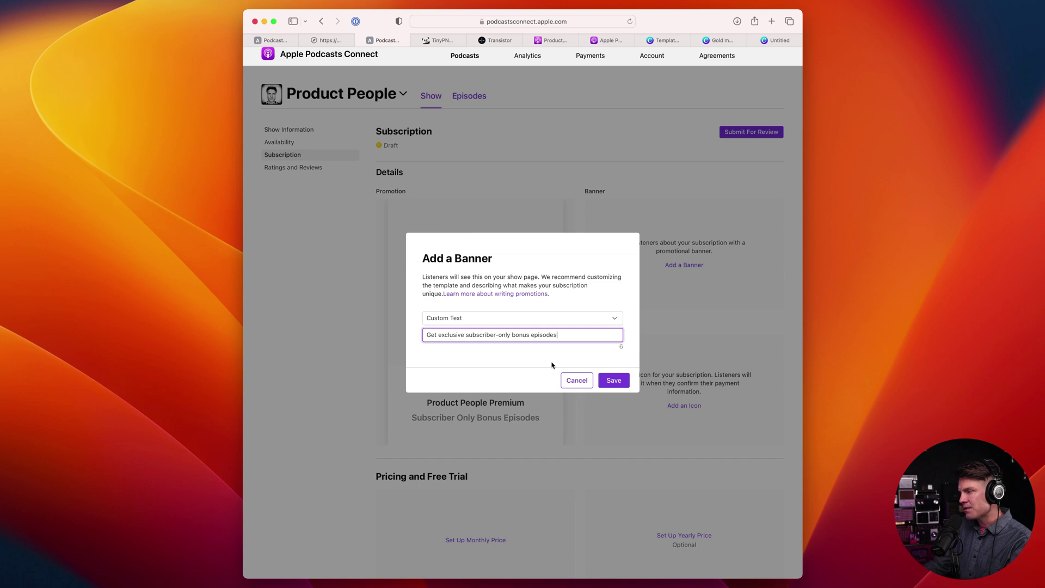
{"action": "left_click", "coordinate": [613, 380]}
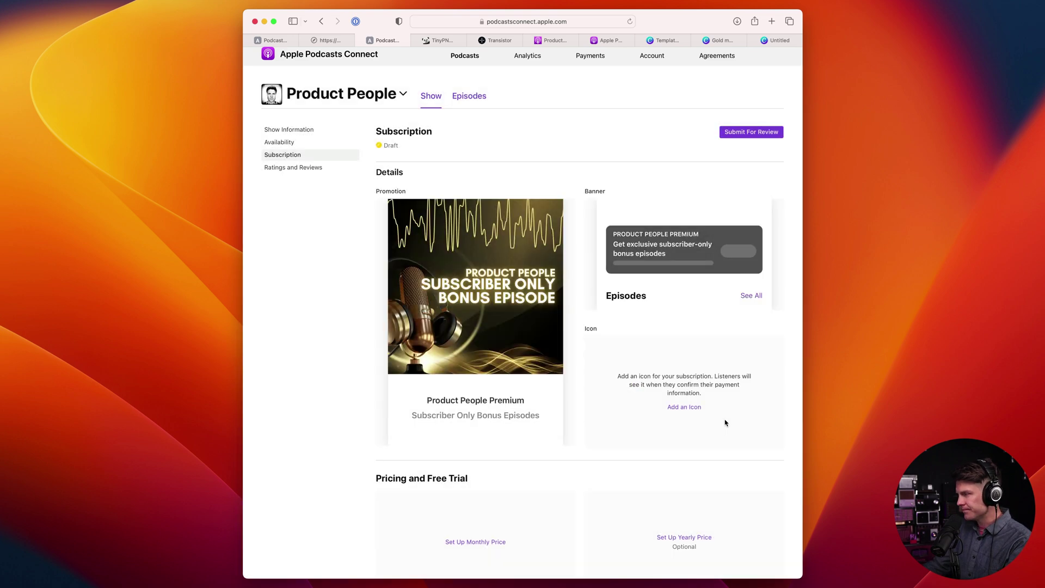
{"action": "left_click", "coordinate": [684, 407]}
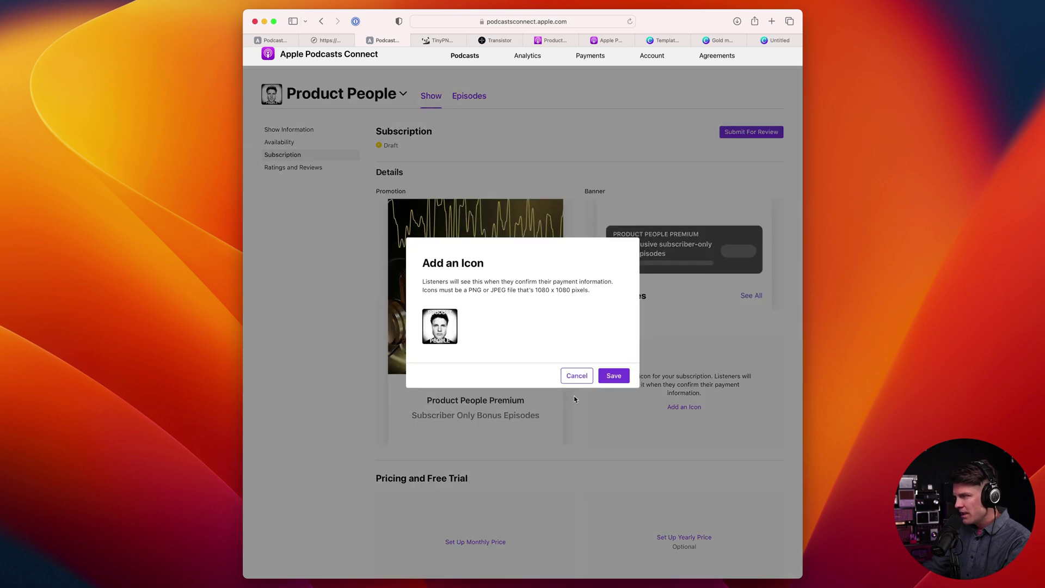
{"action": "left_click", "coordinate": [621, 380]}
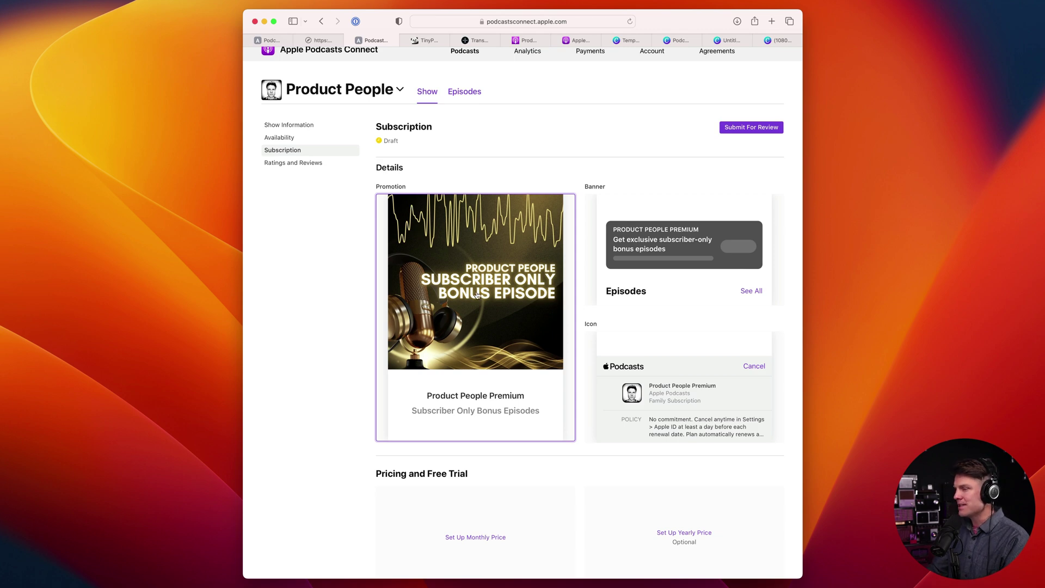
Price the subscription at US$3.99/month and save converted prices like £3.99 and €3.99.
{"action": "scroll", "coordinate": [506, 326], "scroll_direction": "down", "scroll_amount": 3}
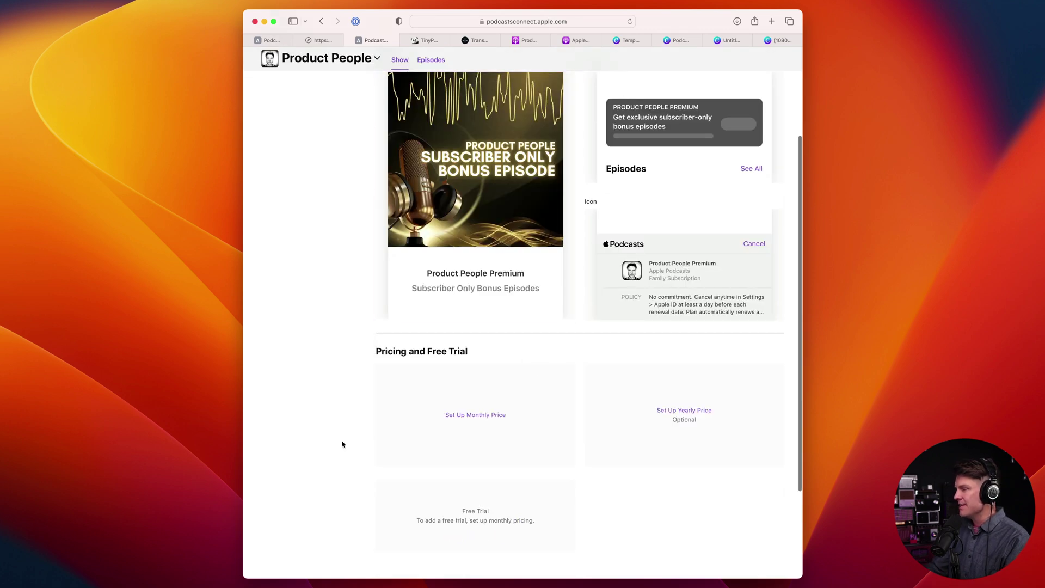
{"action": "scroll", "coordinate": [408, 446], "scroll_direction": "down", "scroll_amount": 3}
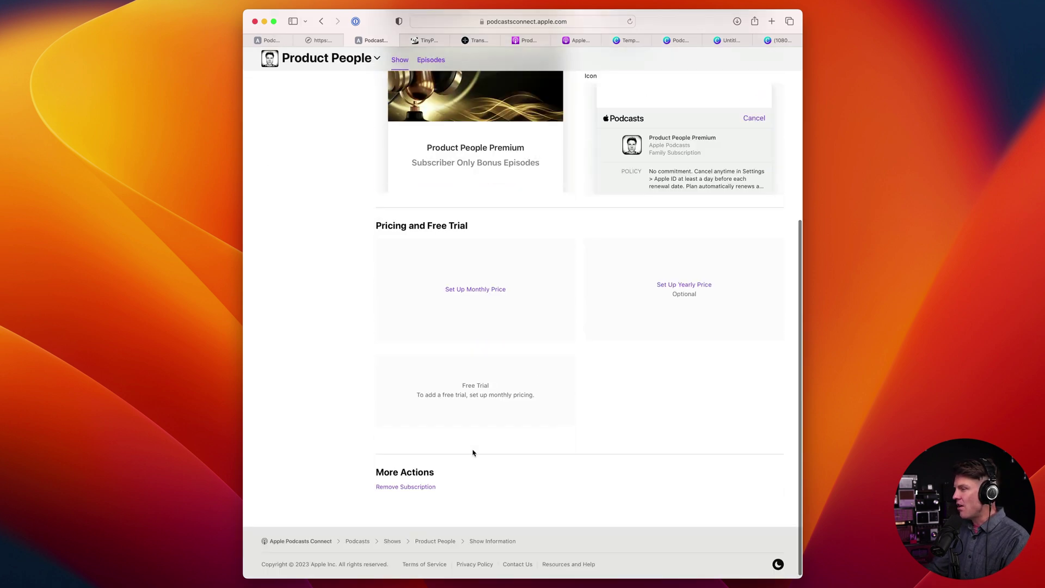
{"action": "left_click", "coordinate": [474, 296]}
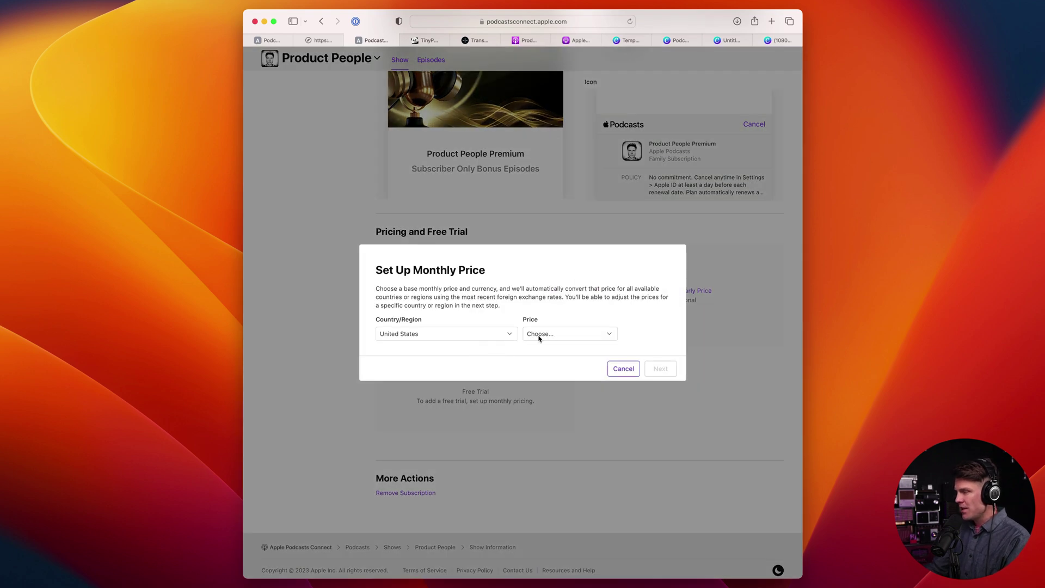
{"action": "left_click", "coordinate": [563, 334]}
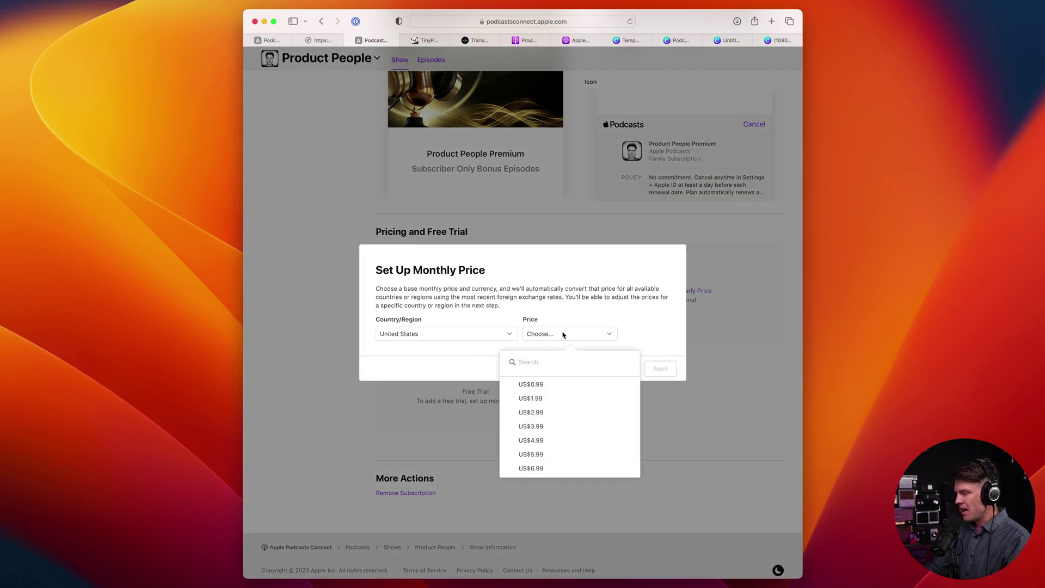
{"action": "left_click", "coordinate": [548, 428]}
{"action": "left_click", "coordinate": [660, 368]}
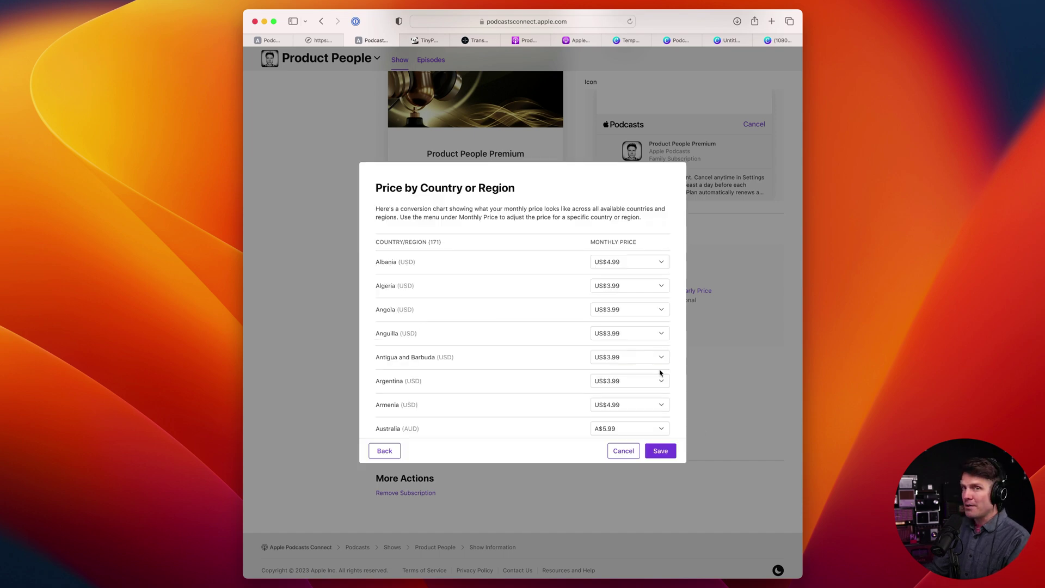
{"action": "scroll", "coordinate": [577, 305], "scroll_direction": "down", "scroll_amount": 10}
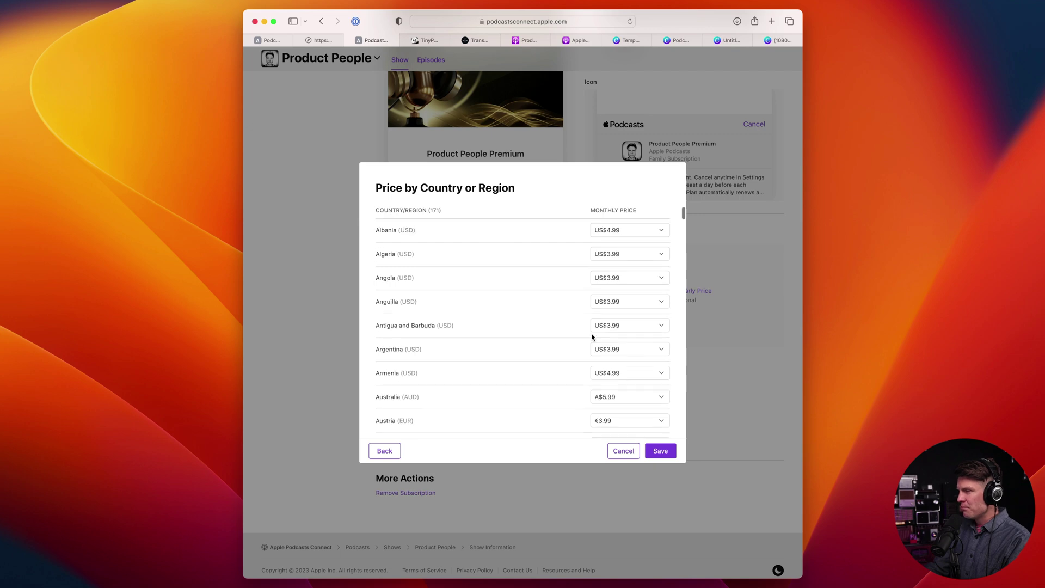
{"action": "scroll", "coordinate": [566, 244], "scroll_direction": "down", "scroll_amount": 8}
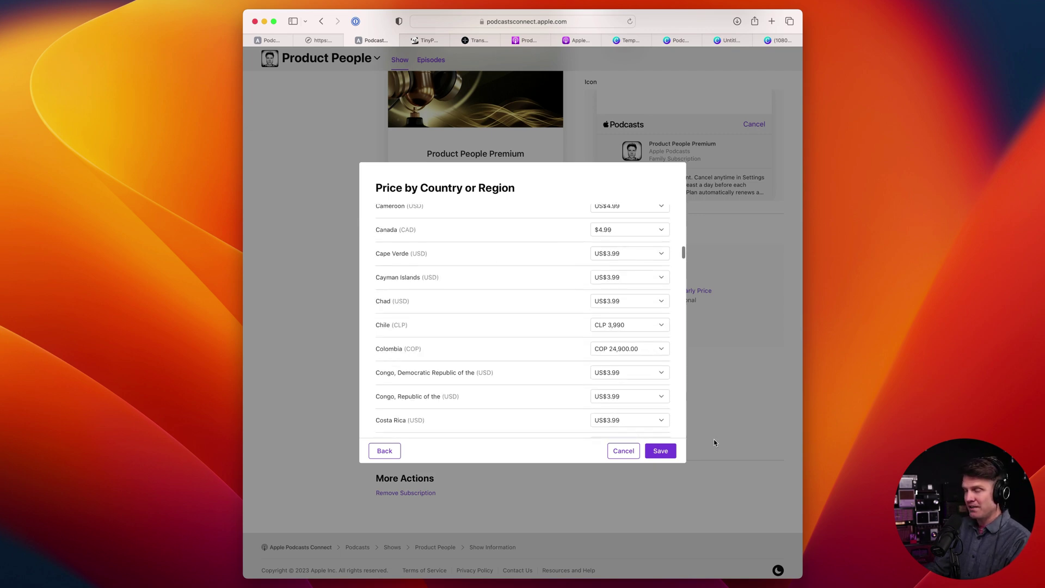
{"action": "left_click", "coordinate": [671, 452]}
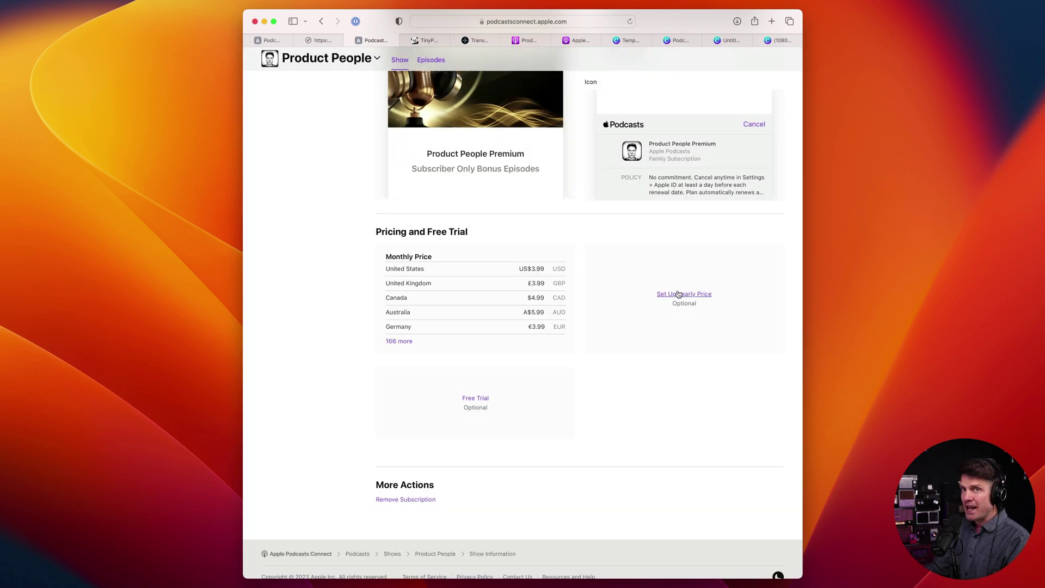
Set the yearly subscription price to US$19.99.
{"action": "left_click", "coordinate": [679, 294]}
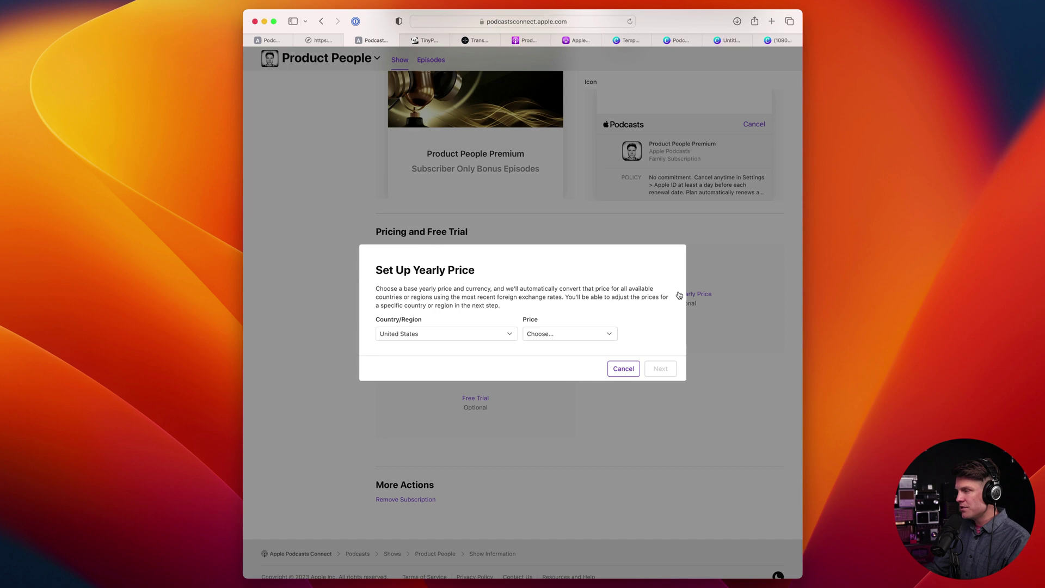
{"action": "left_click", "coordinate": [573, 334]}
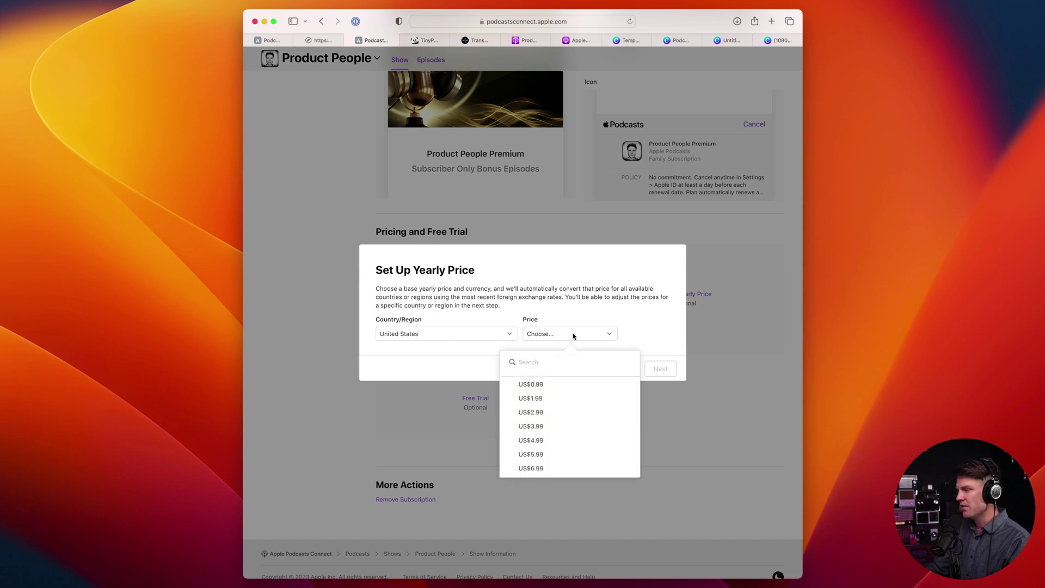
{"action": "scroll", "coordinate": [588, 403], "scroll_direction": "down", "scroll_amount": 1}
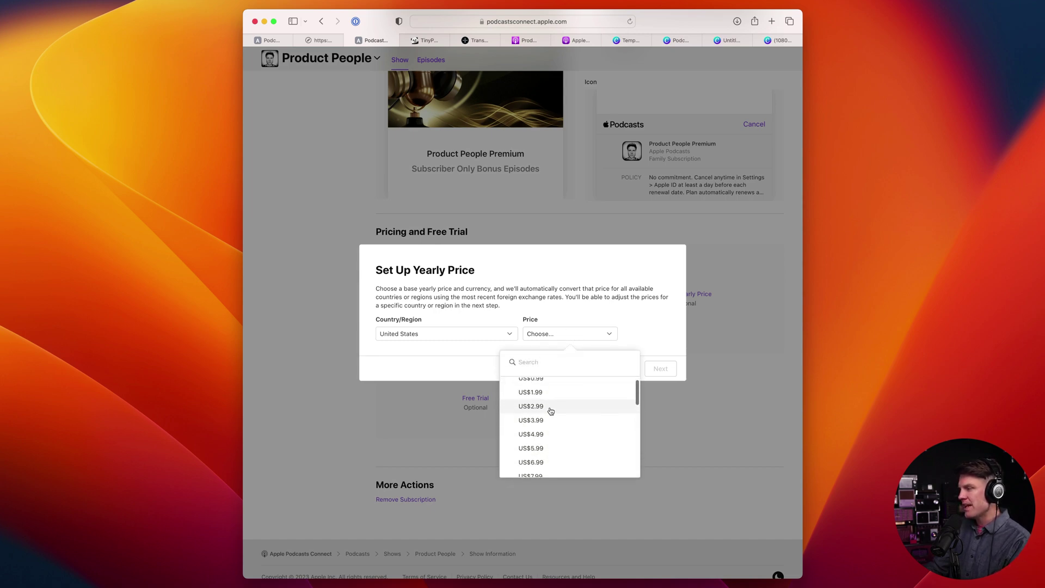
{"action": "scroll", "coordinate": [555, 430], "scroll_direction": "down", "scroll_amount": 3}
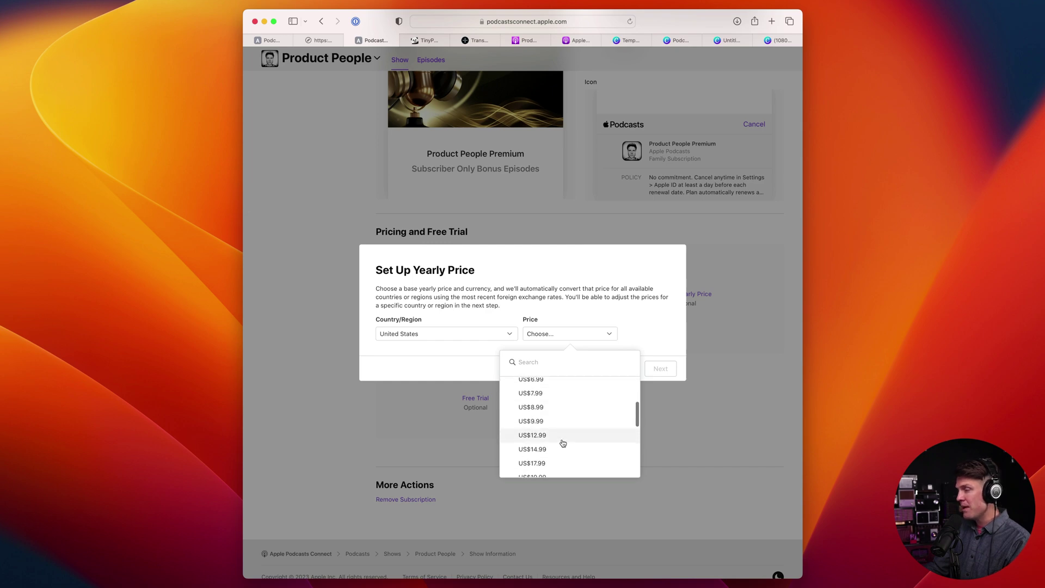
{"action": "scroll", "coordinate": [562, 442], "scroll_direction": "down", "scroll_amount": 5}
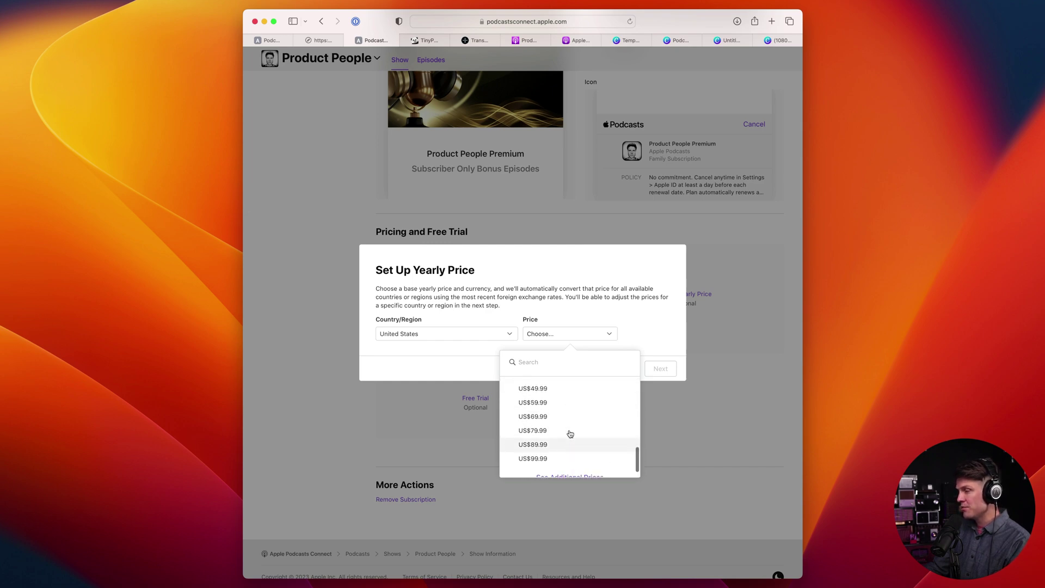
{"action": "scroll", "coordinate": [572, 434], "scroll_direction": "up", "scroll_amount": 3}
{"action": "left_click", "coordinate": [570, 390]}
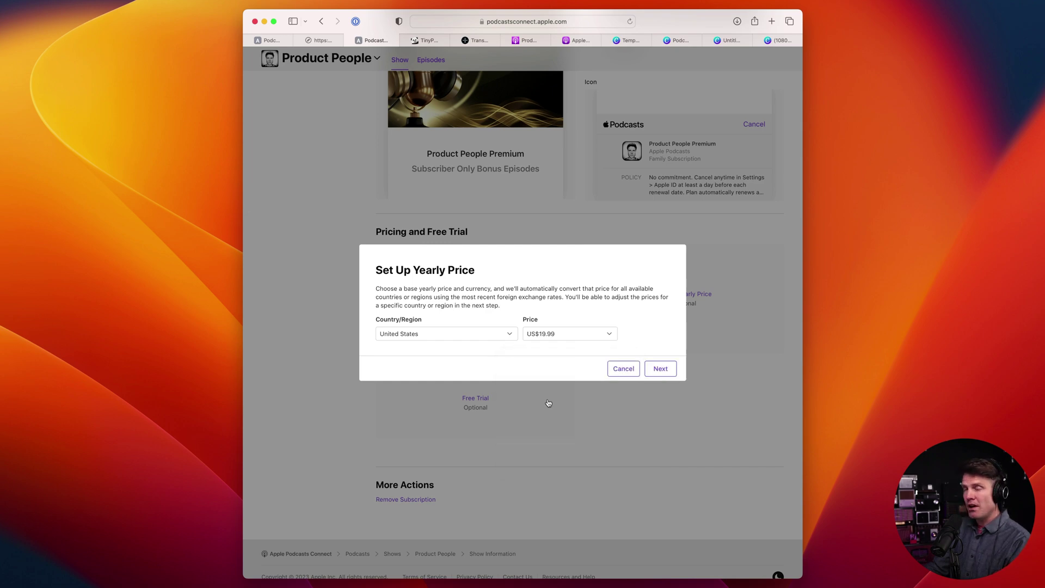
{"action": "left_click", "coordinate": [660, 369]}
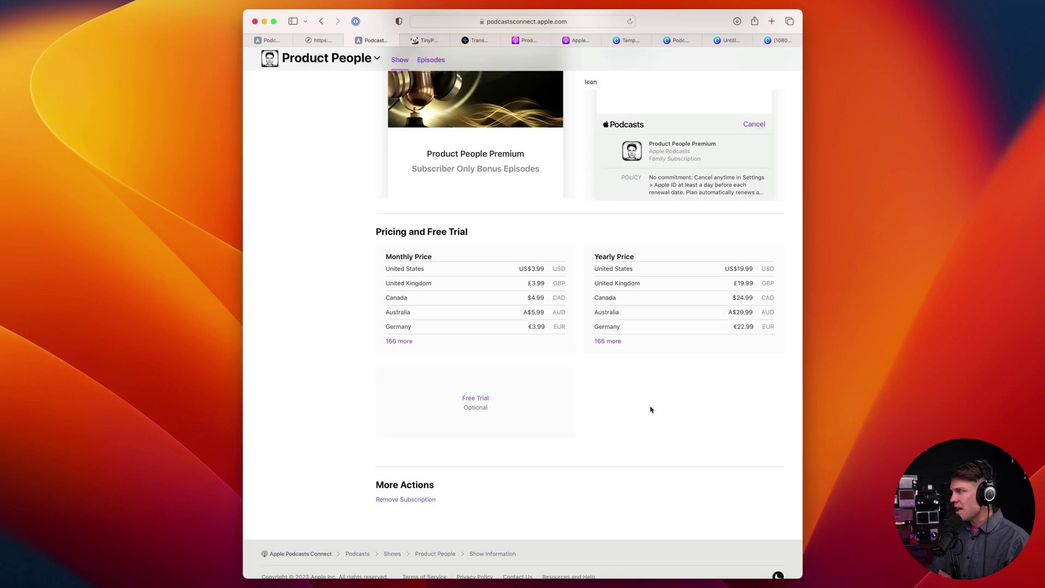
Add a 3-day free trial starting Nov 6, 2023 for all countries.
{"action": "left_click", "coordinate": [475, 399]}
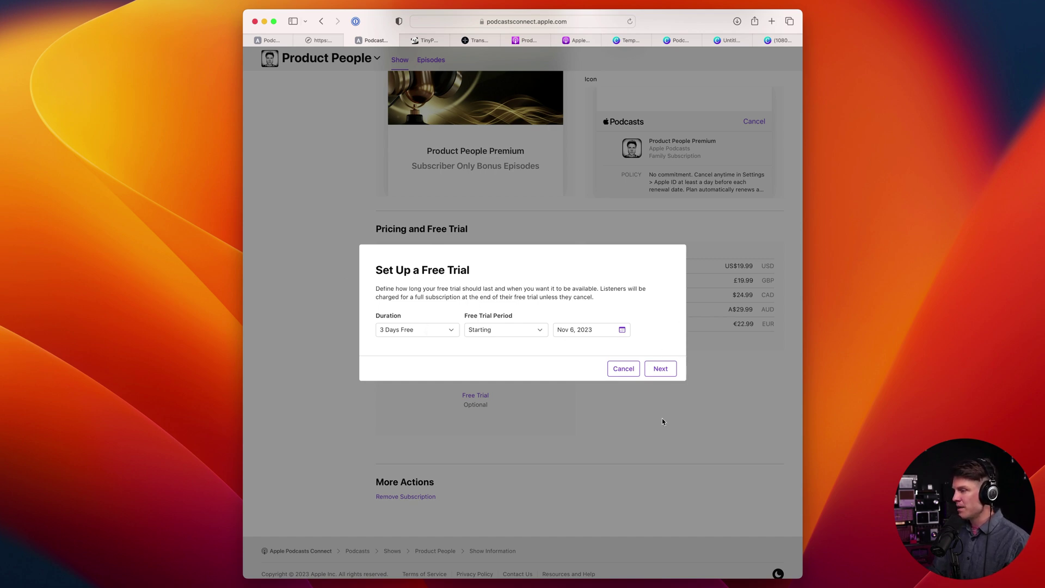
{"action": "left_click", "coordinate": [660, 369]}
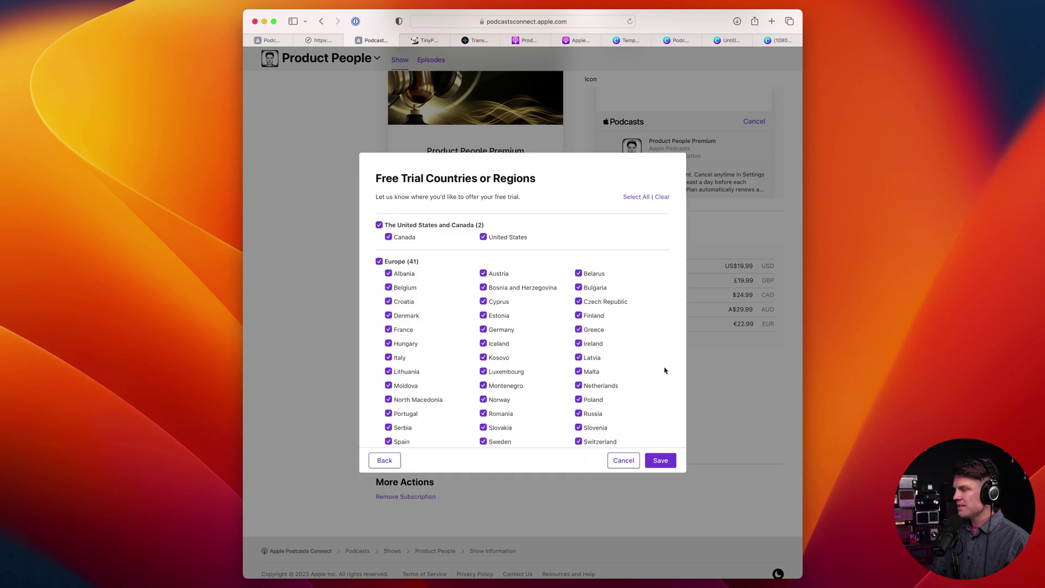
{"action": "left_click", "coordinate": [666, 462]}
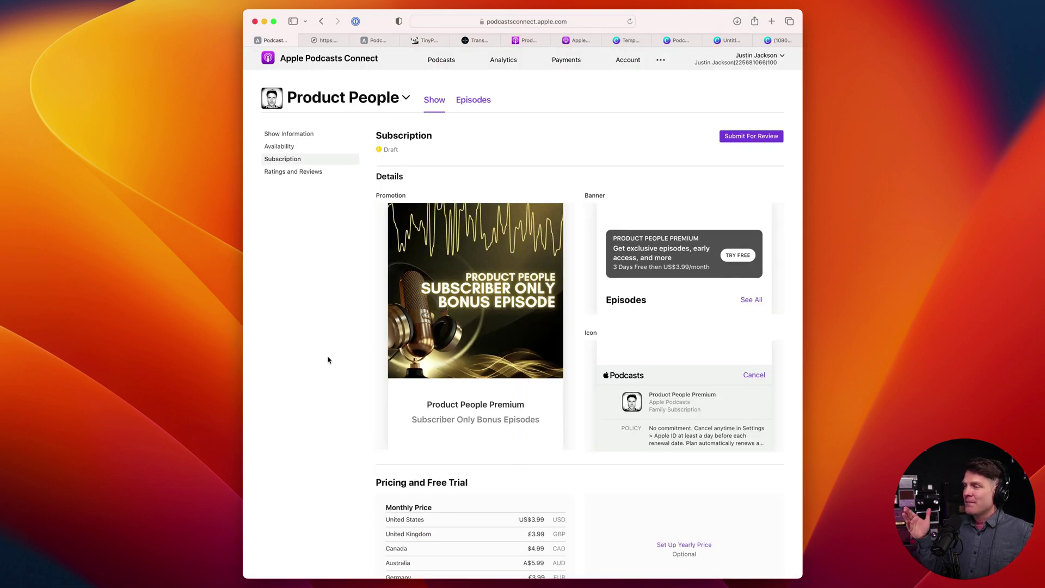
Check the pricing and free trial, then submit Product People Premium for review.
{"action": "scroll", "coordinate": [673, 534], "scroll_direction": "down", "scroll_amount": 5}
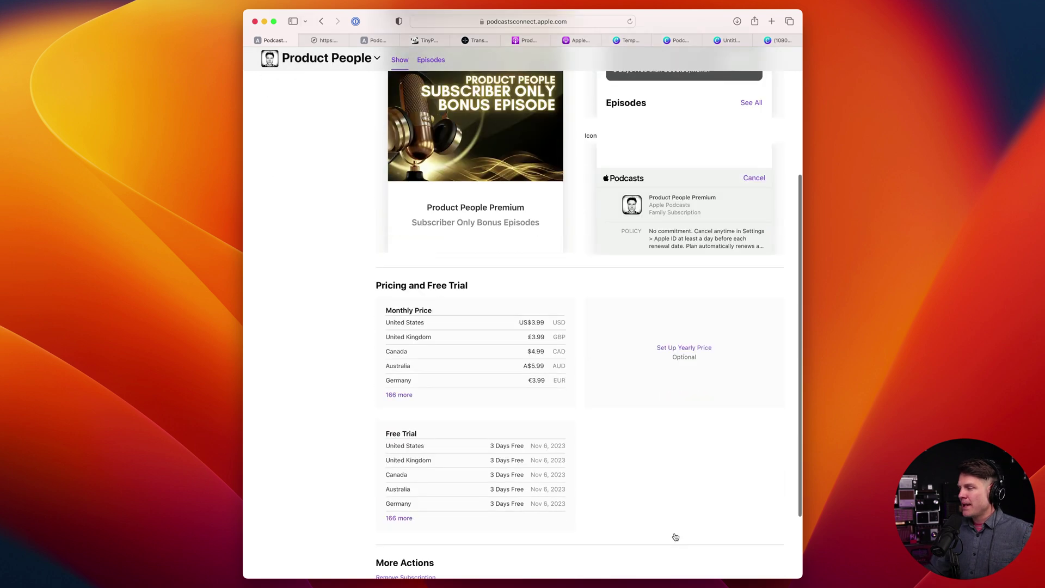
{"action": "scroll", "coordinate": [659, 382], "scroll_direction": "up", "scroll_amount": 5}
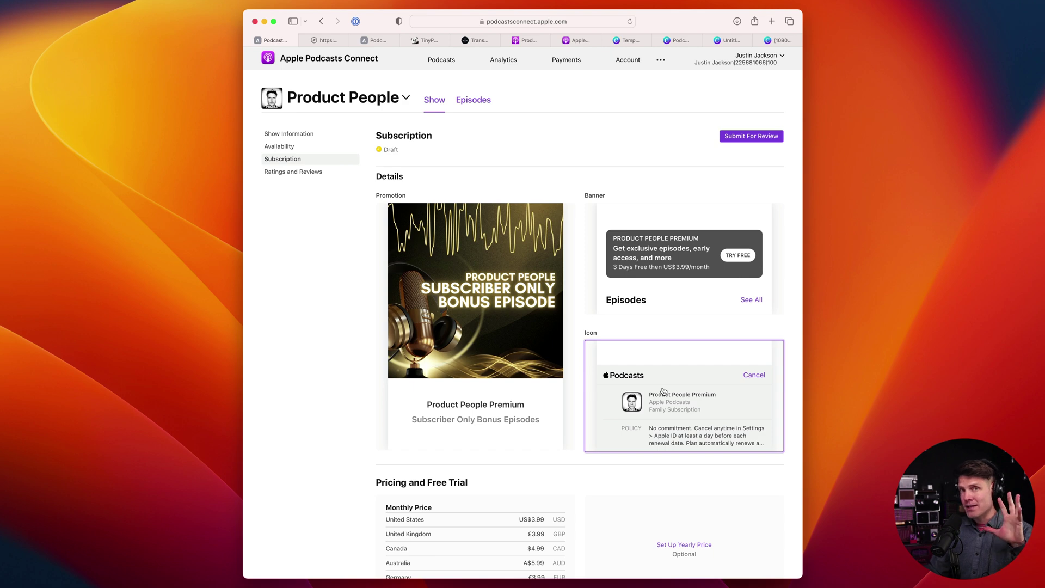
{"action": "scroll", "coordinate": [754, 139], "scroll_direction": "down", "scroll_amount": 1}
{"action": "left_click", "coordinate": [753, 136]}
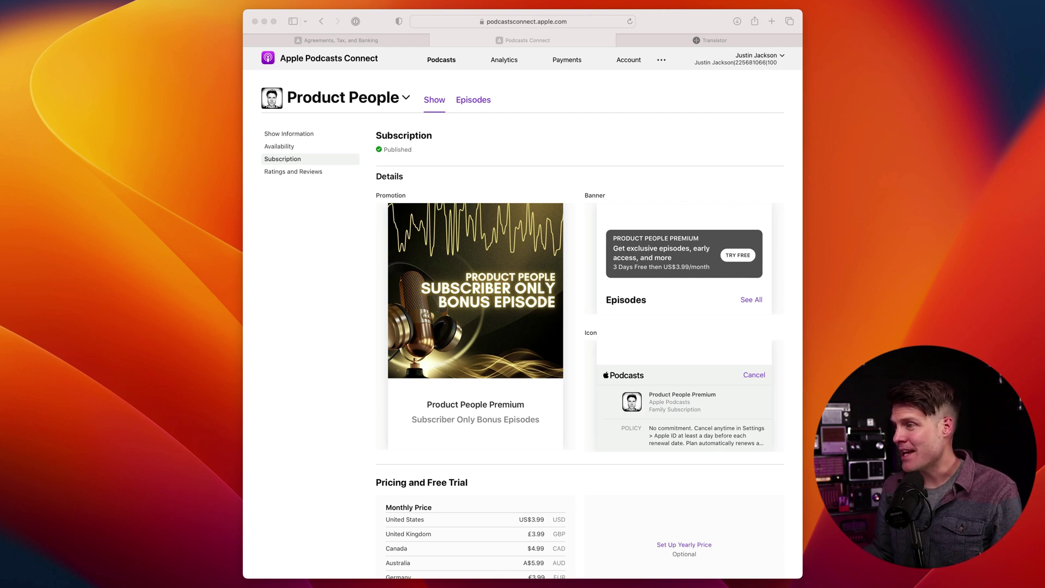
{"action": "left_click", "coordinate": [377, 397]}
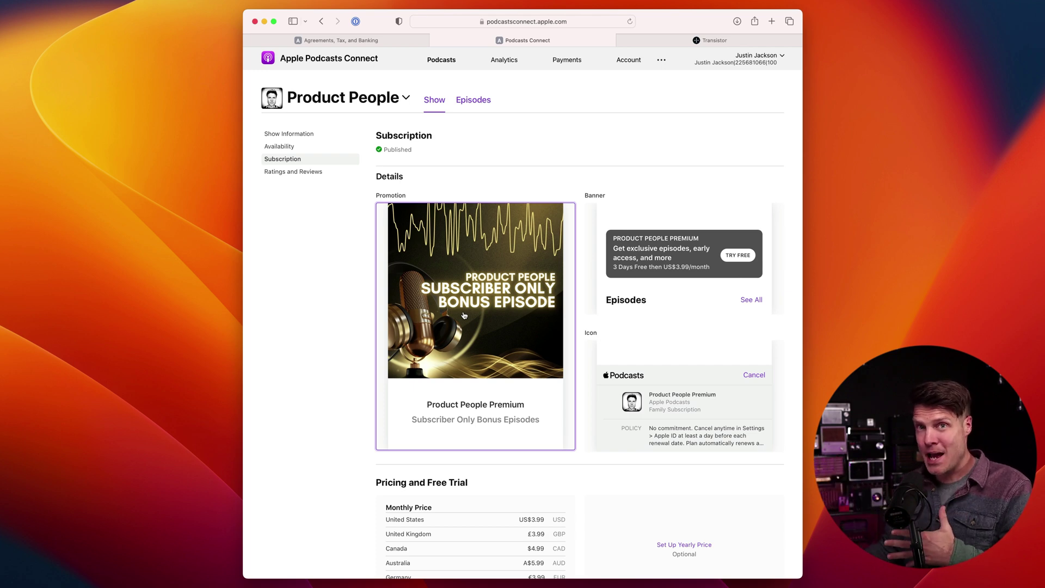
{"action": "scroll", "coordinate": [463, 323], "scroll_direction": "down", "scroll_amount": 5}
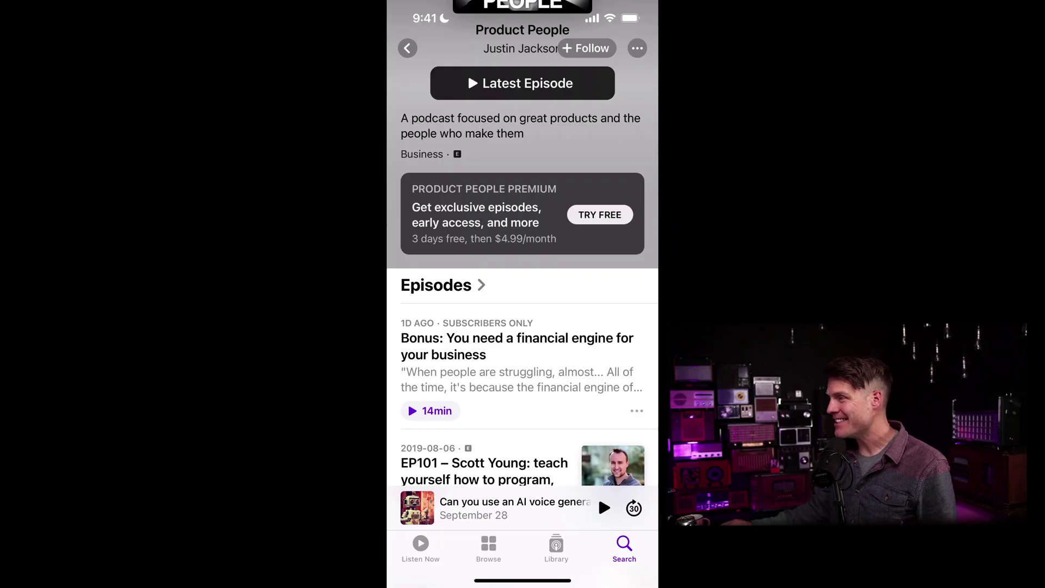
Play the subscribers-only episode 'Bonus: You need a financial engine for your business'.
{"action": "scroll", "coordinate": [523, 273], "scroll_direction": "down", "scroll_amount": 3}
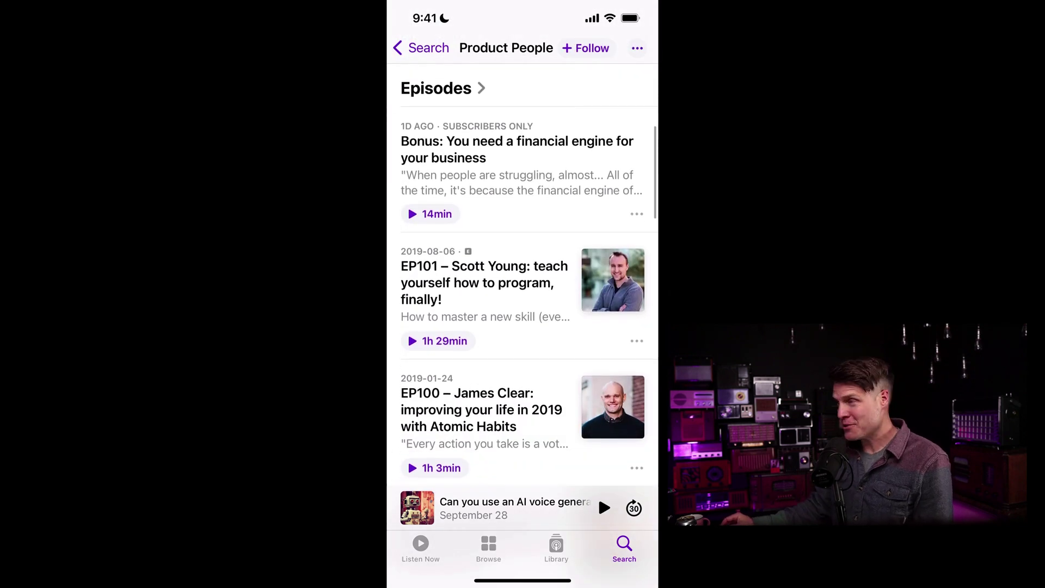
{"action": "left_click", "coordinate": [517, 158]}
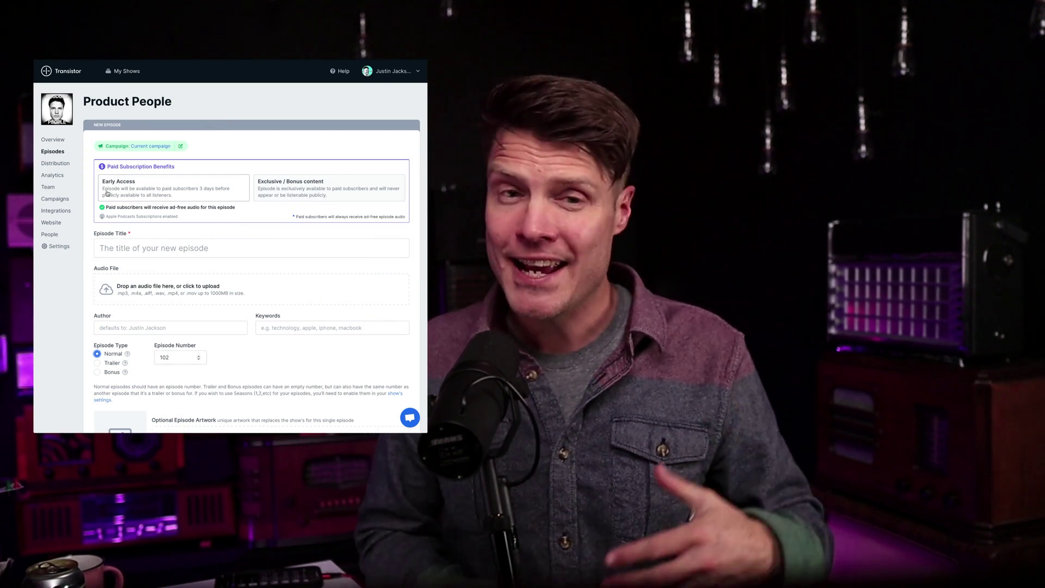
Mark the new episode as Exclusive / Bonus content under Paid Subscription Benefits.
{"action": "left_click", "coordinate": [316, 188]}
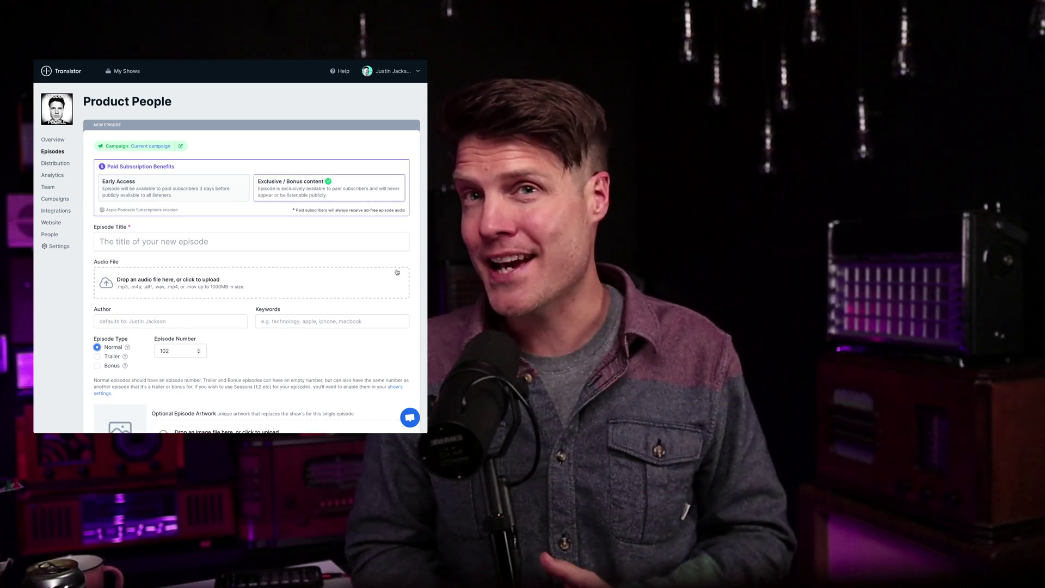